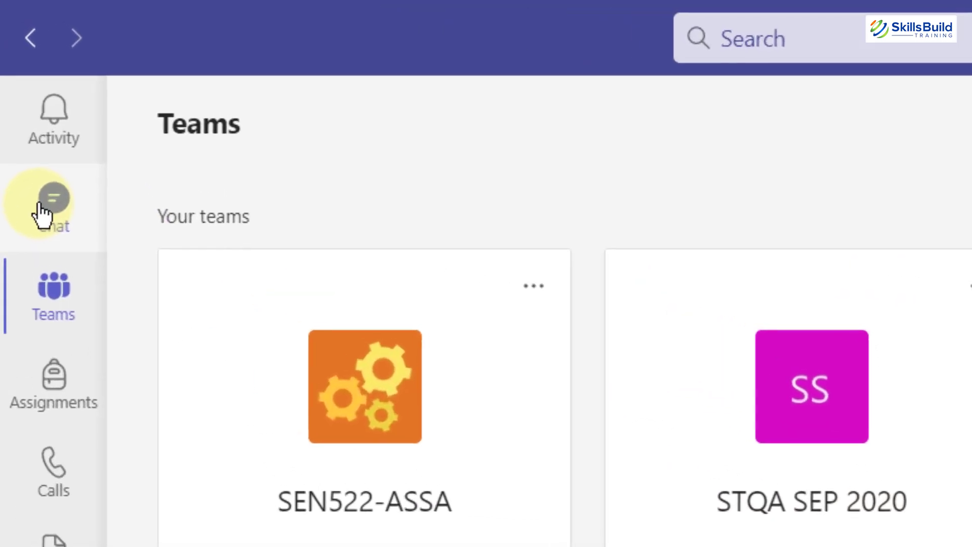
Step: In Chat, open the Loop components menu and browse up through Table, Numbered list and Bulleted list
click(16, 82)
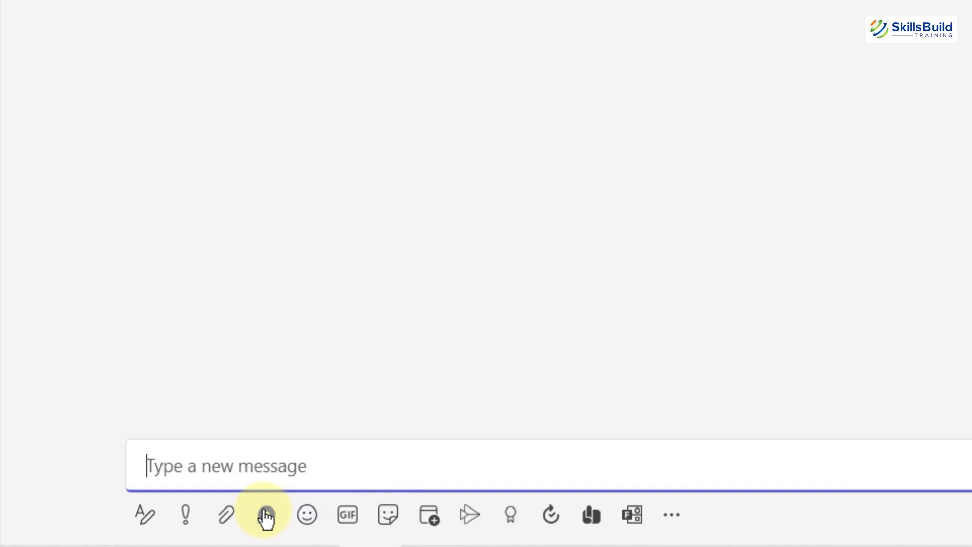
click(265, 516)
key(Up)
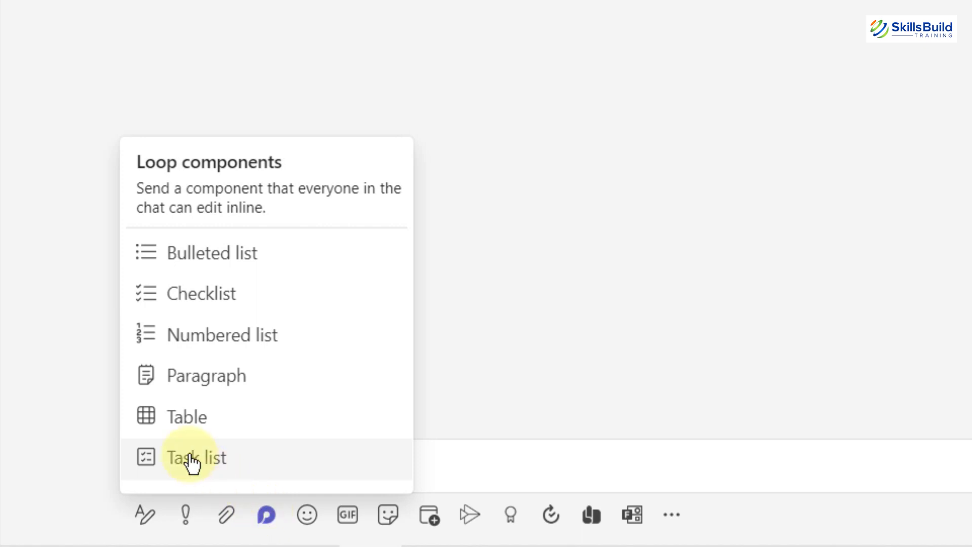
key(Up)
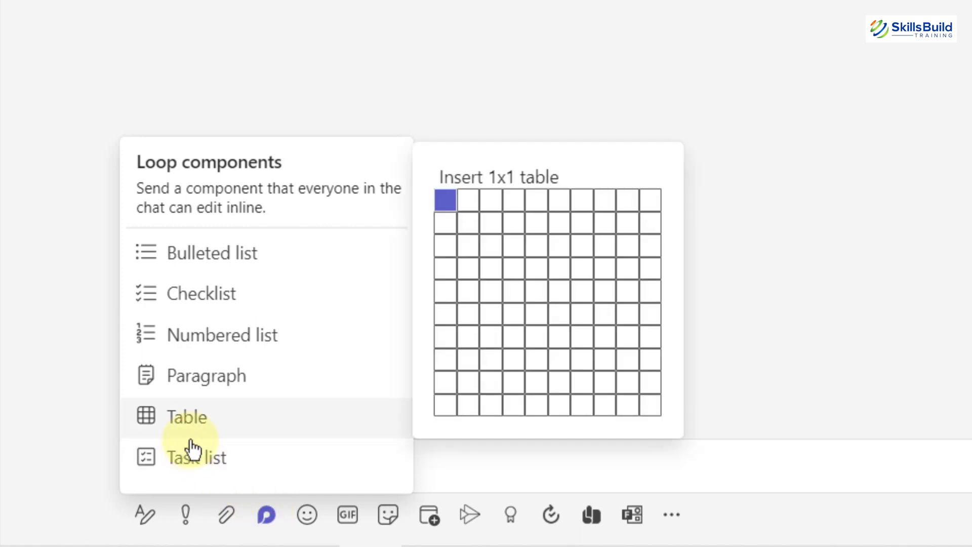
key(Up)
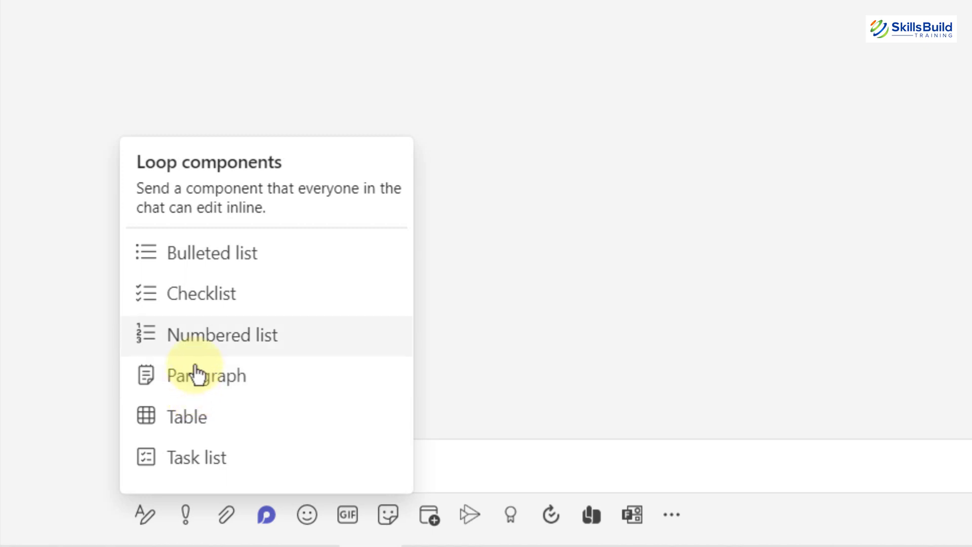
key(Up)
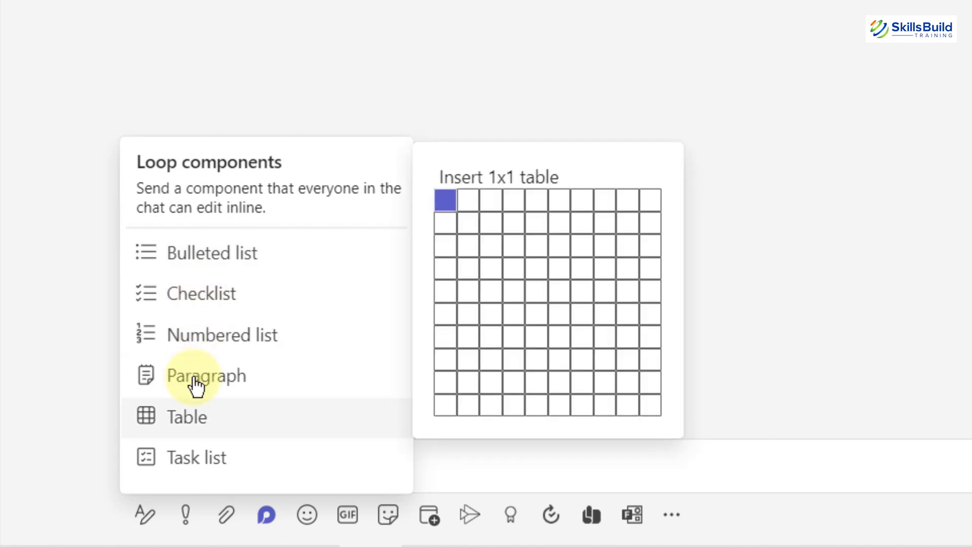
Step: Insert a Loop paragraph reading 'Yesterday's meeting' with an empty line beneath it
click(197, 387)
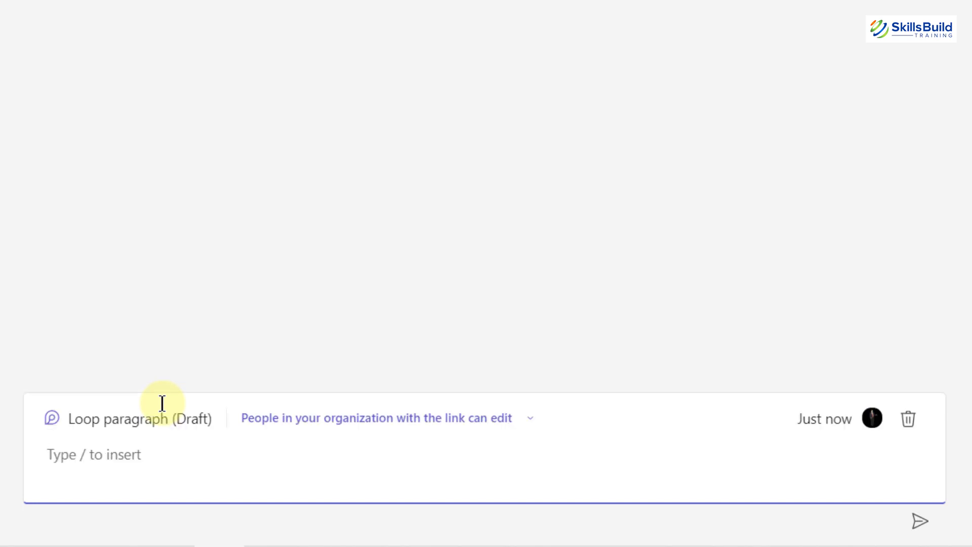
text(Yester)
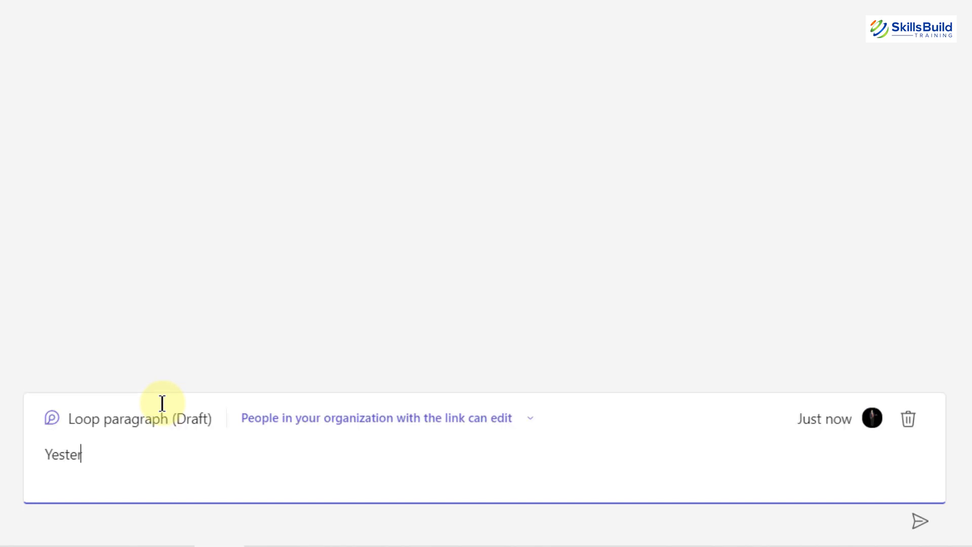
text(day's meeting)
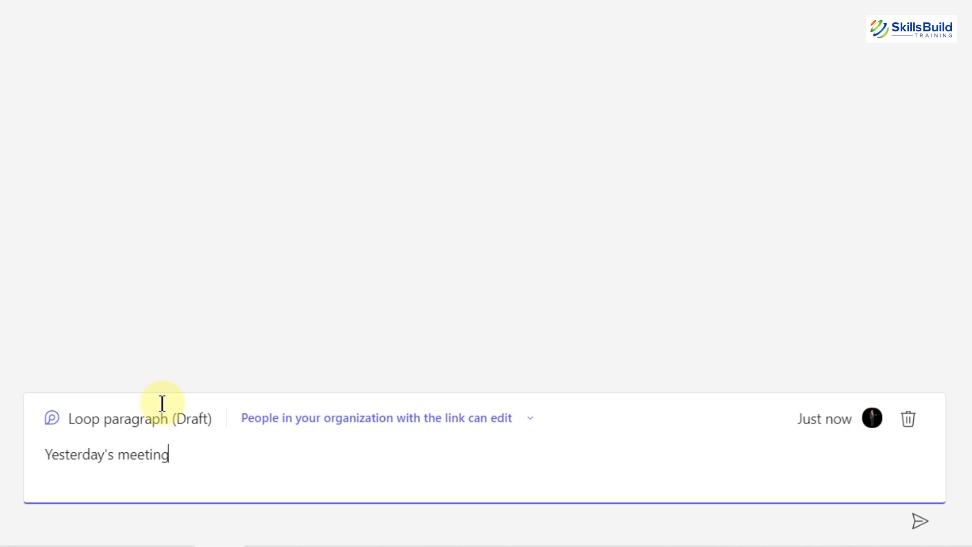
key(Return)
key(Return)
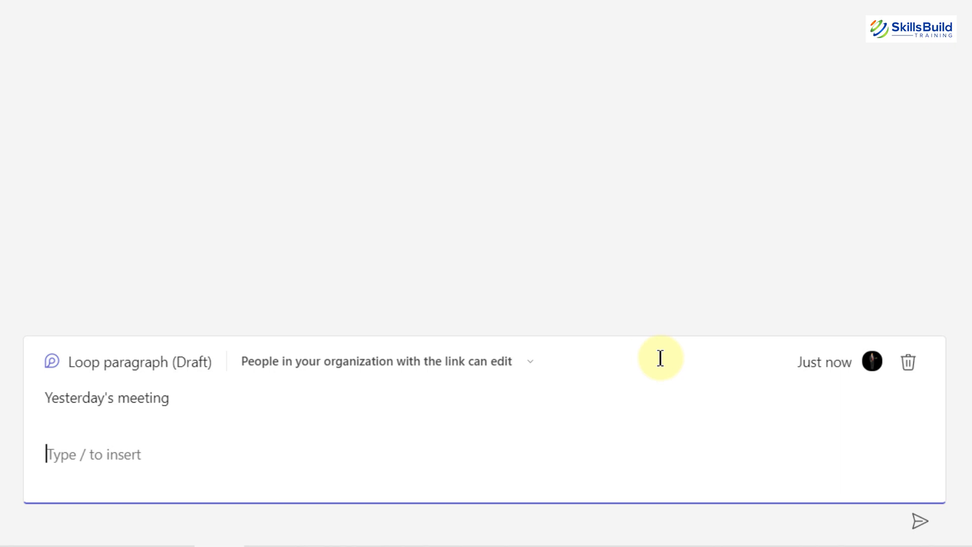
Step: Type @ on the second line and dismiss the mention suggestions
text(@)
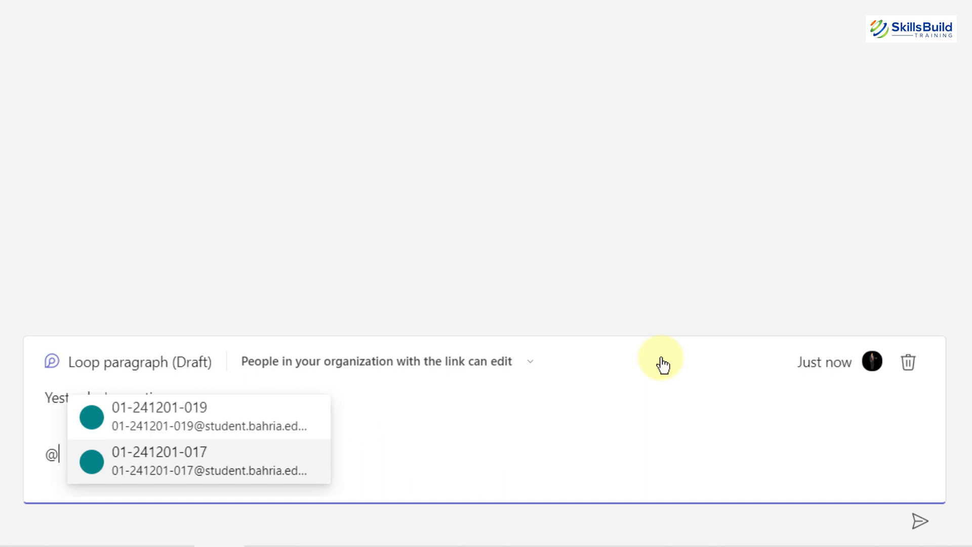
click(38, 437)
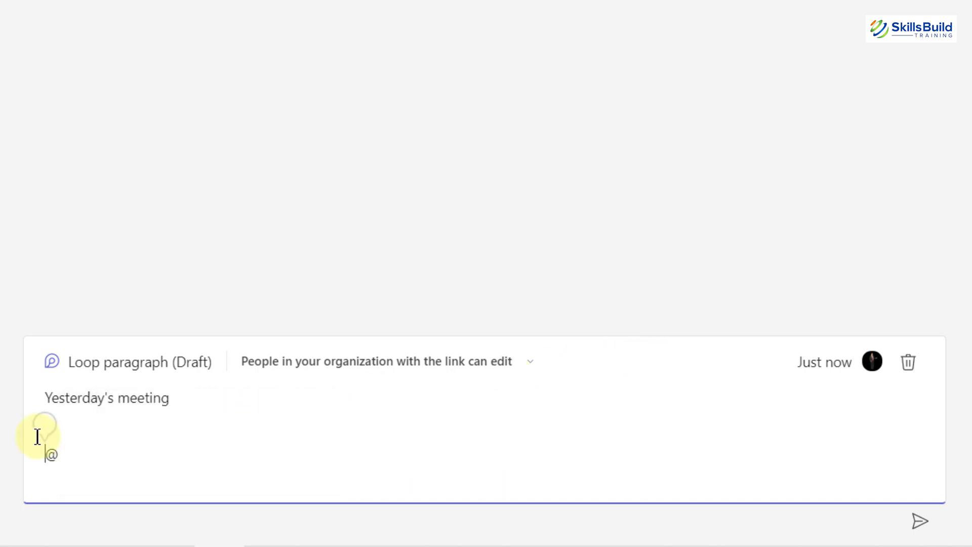
click(68, 454)
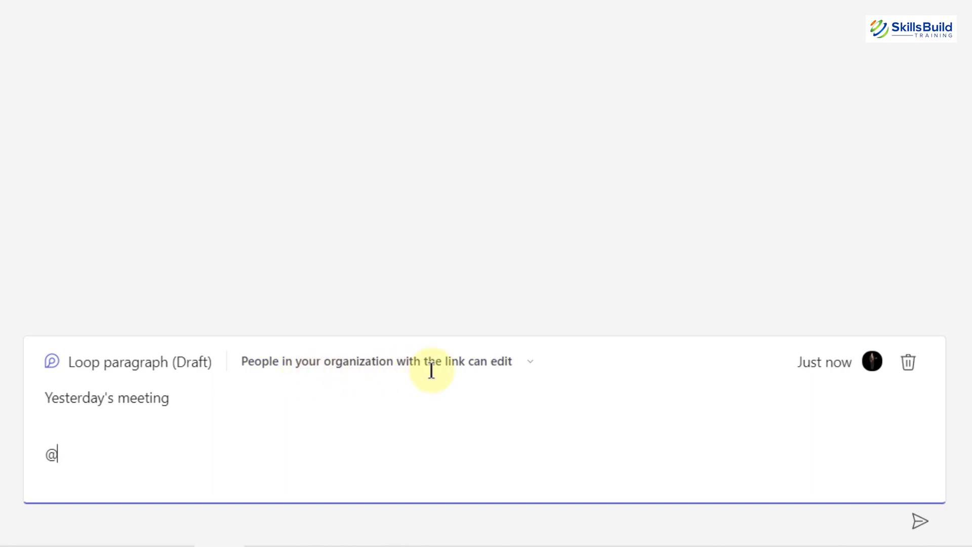
Step: Keep link access unchanged, delete the stray @, and send the Loop paragraph
click(530, 368)
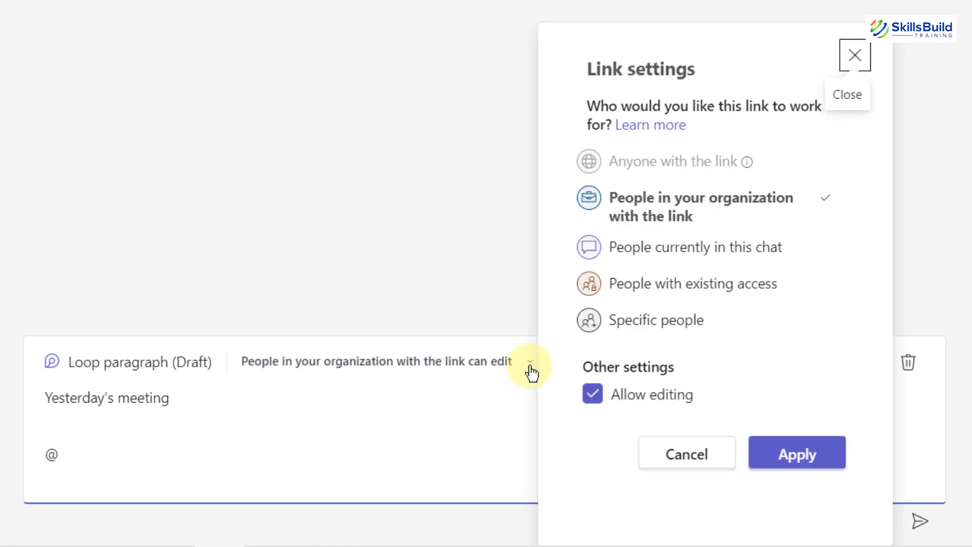
click(692, 457)
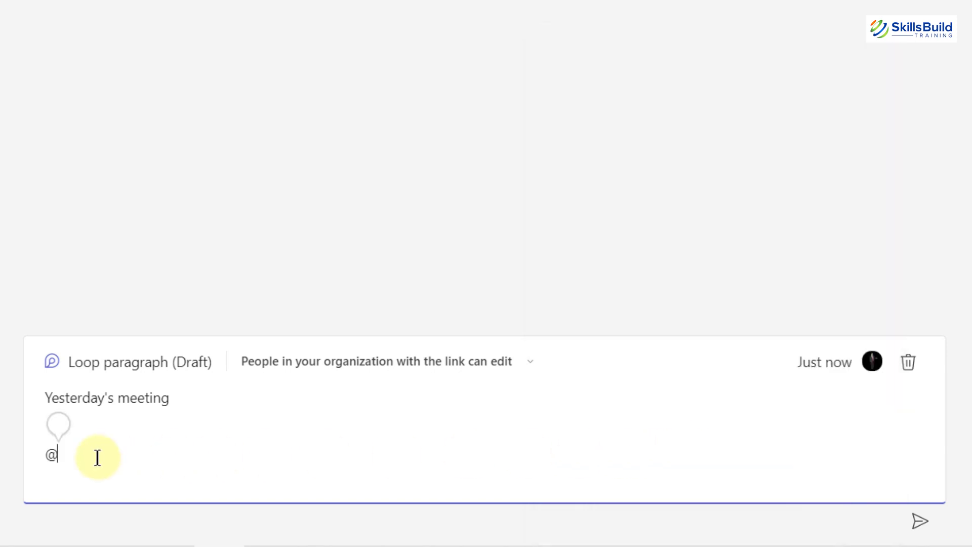
key(BackSpace)
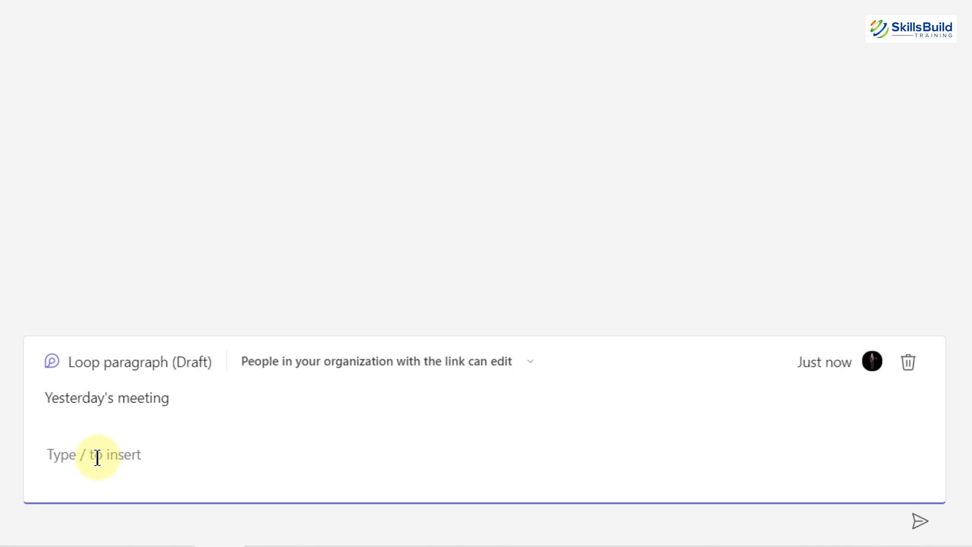
click(920, 524)
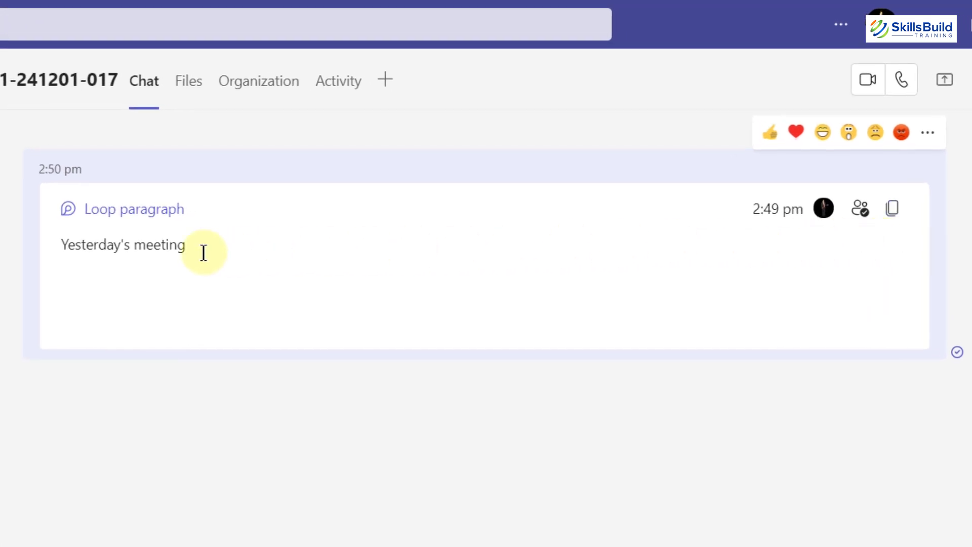
Step: Copy the Loop component link, then type / on a new line below 'Yesterday's meeting'
click(892, 212)
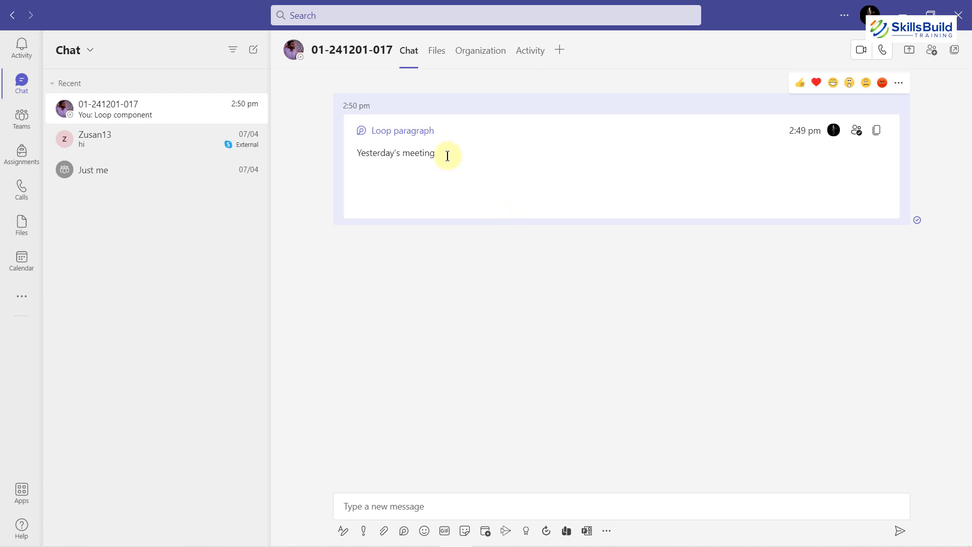
key(Return)
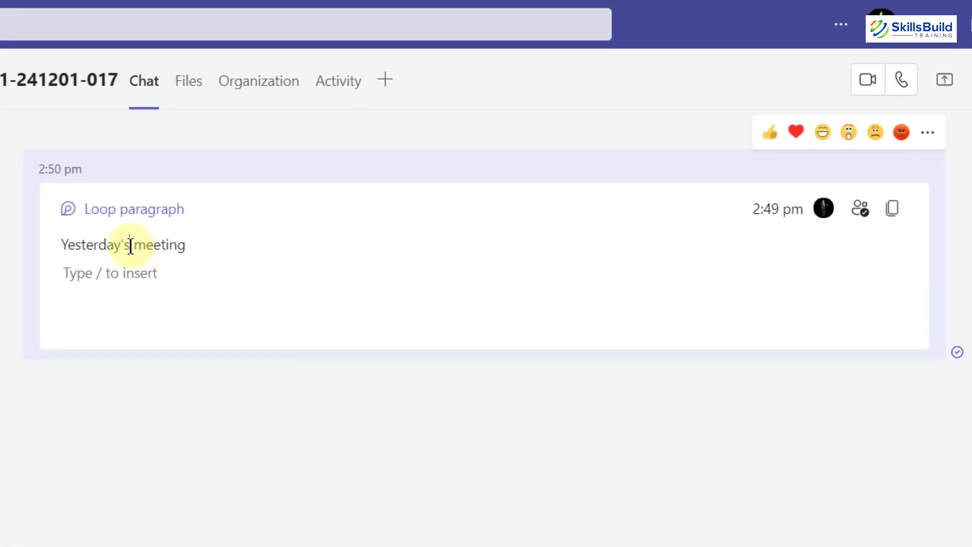
click(130, 247)
key(Right)
key(Right)
mouse_move(151, 278)
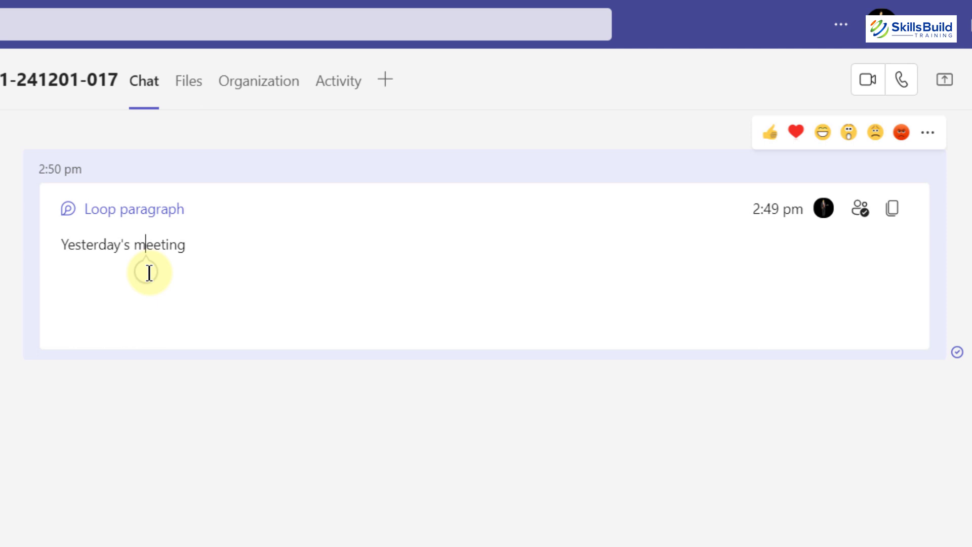
key(End)
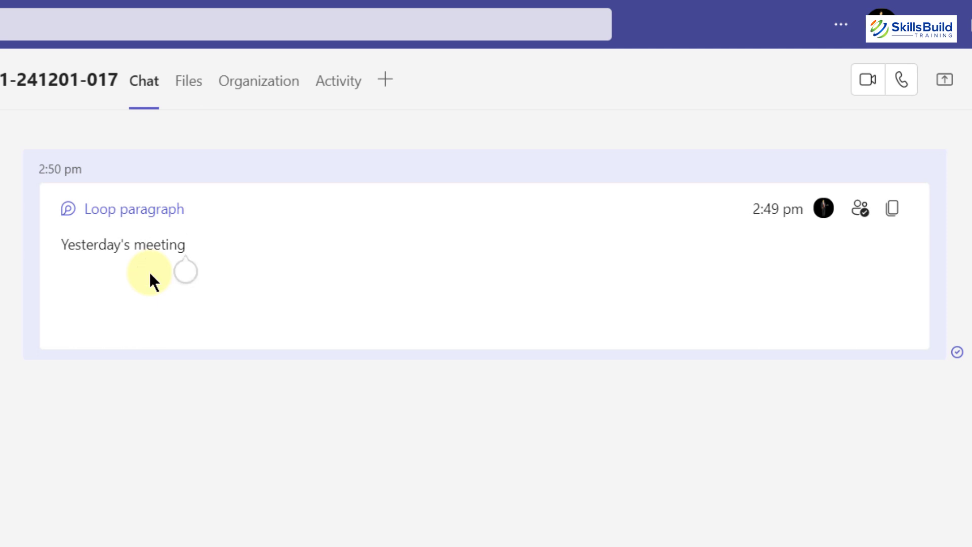
key(Return)
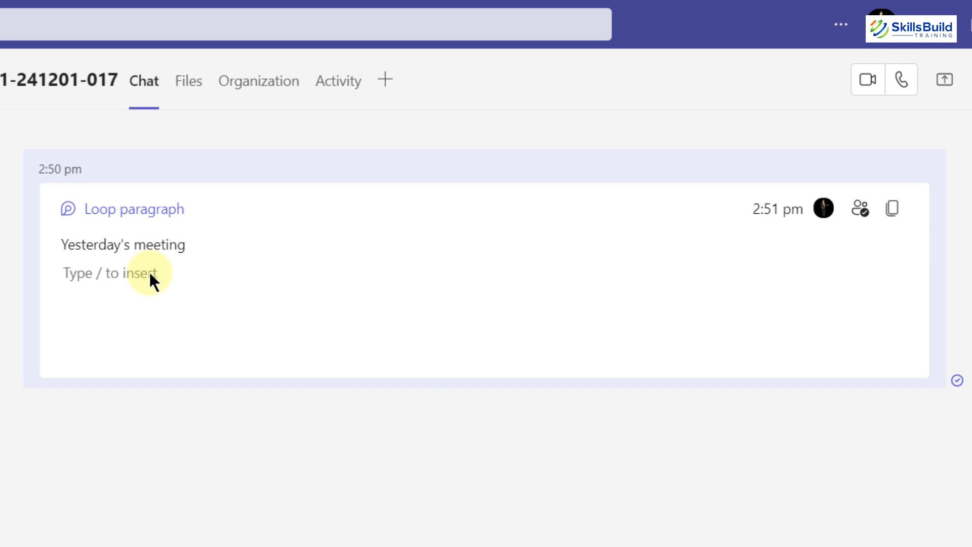
text(/)
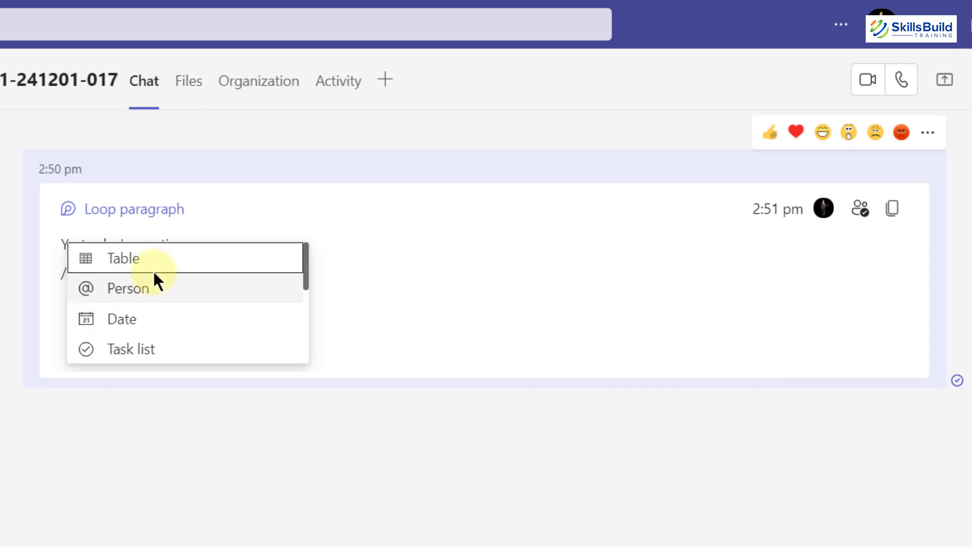
Step: Close the slash insert menu without inserting anything and delete the stray /
scroll(153, 270, down, 3)
scroll(153, 269, up, 3)
scroll(153, 269, down, 3)
scroll(153, 269, up, 3)
scroll(153, 269, down, 3)
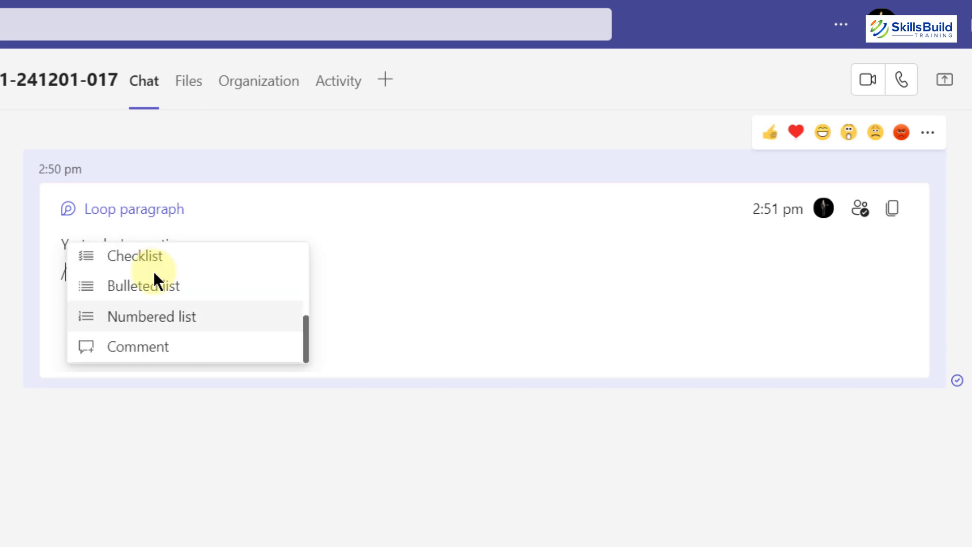
click(355, 340)
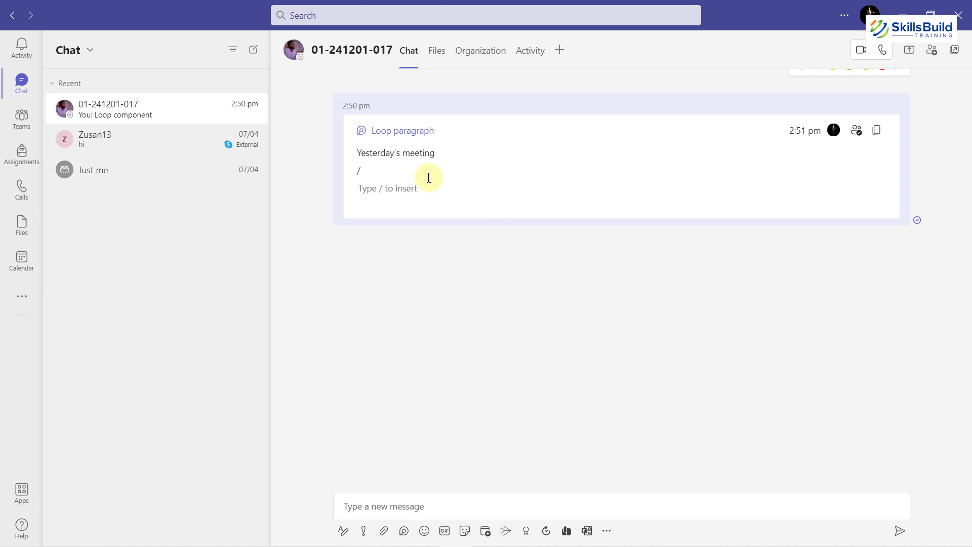
key(BackSpace)
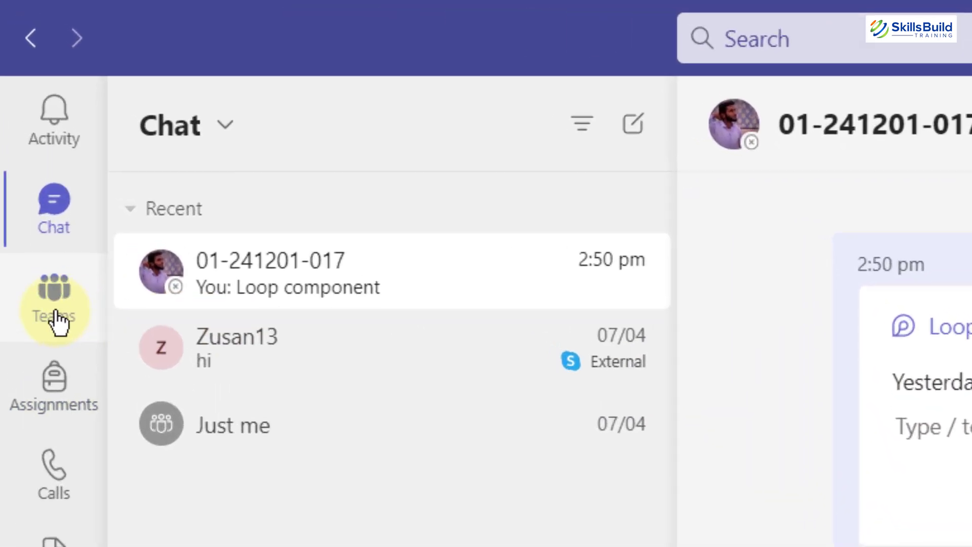
Step: Join a muted meeting in Skills Build Training's General channel and show its chat
click(55, 317)
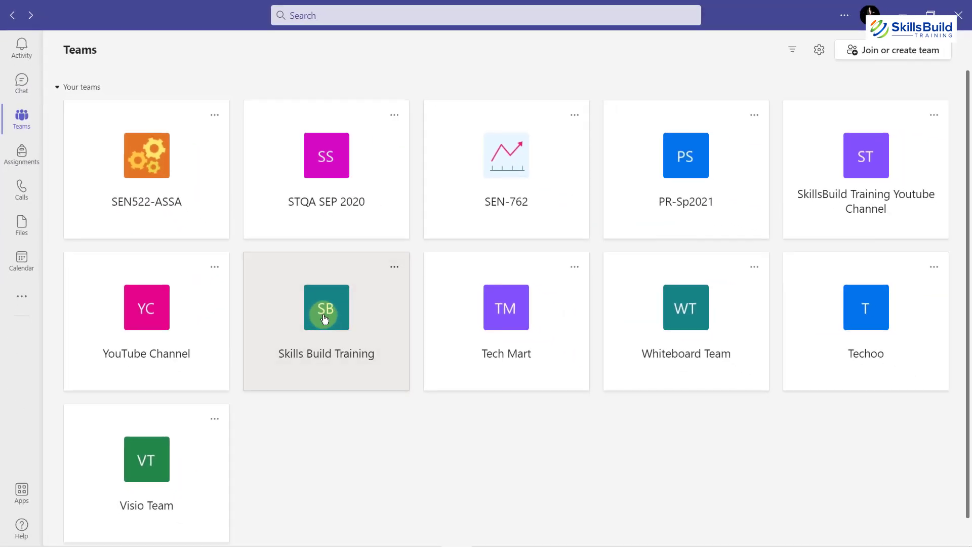
click(325, 318)
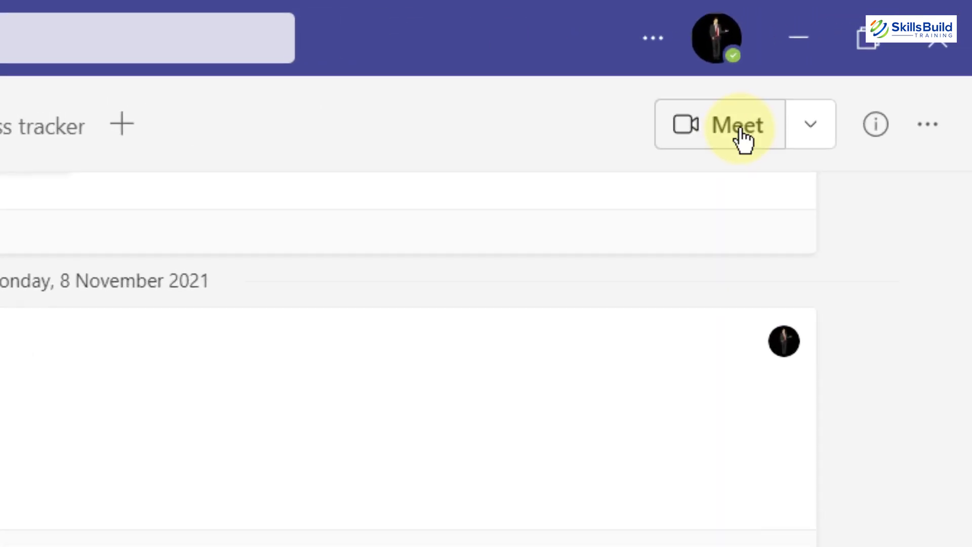
click(742, 139)
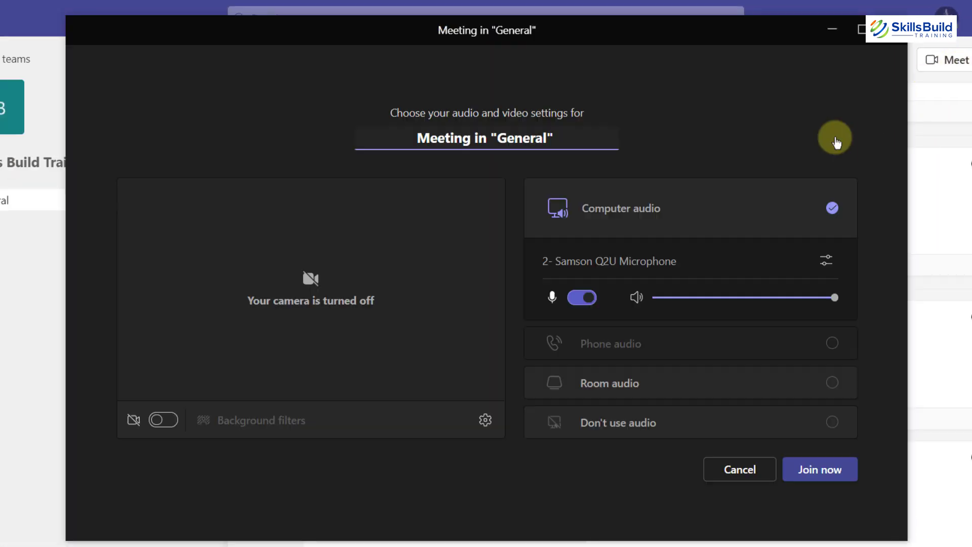
click(578, 299)
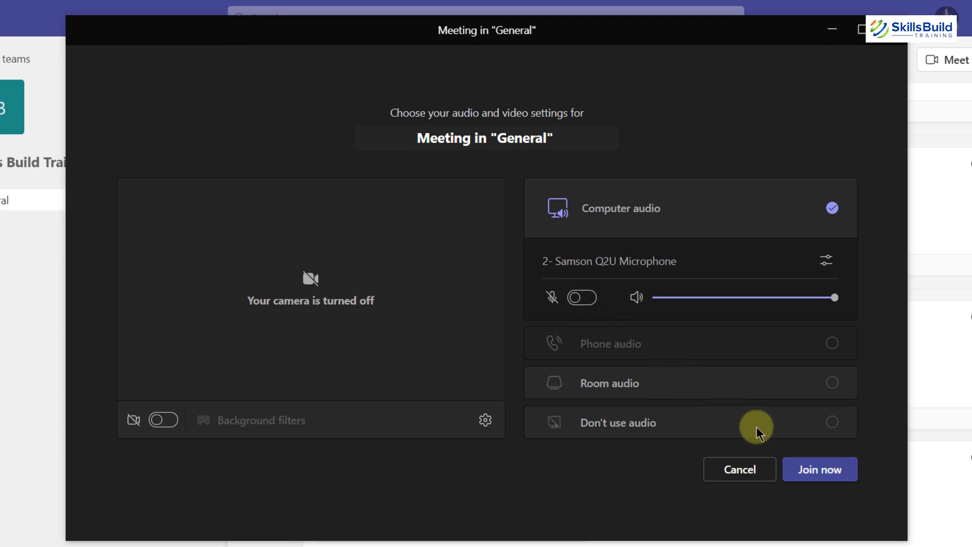
click(818, 468)
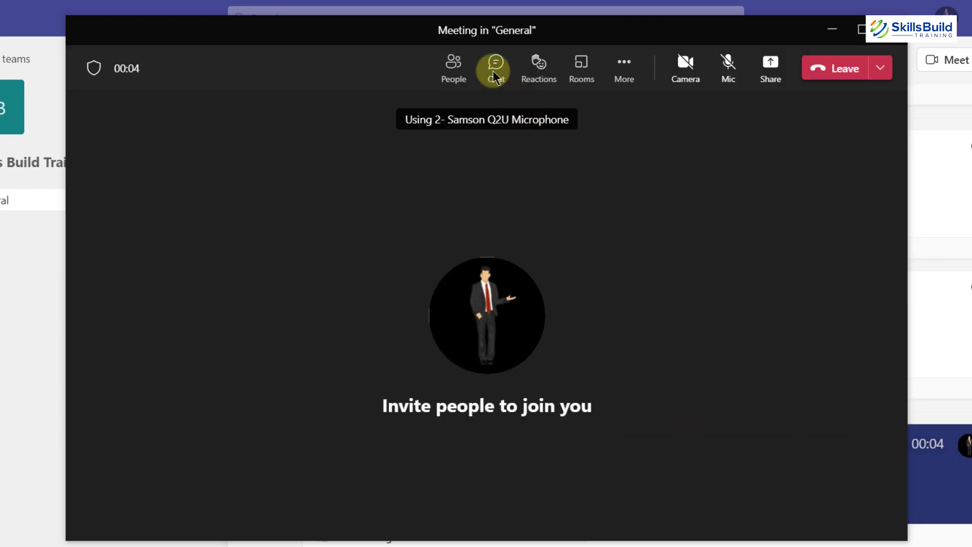
click(494, 75)
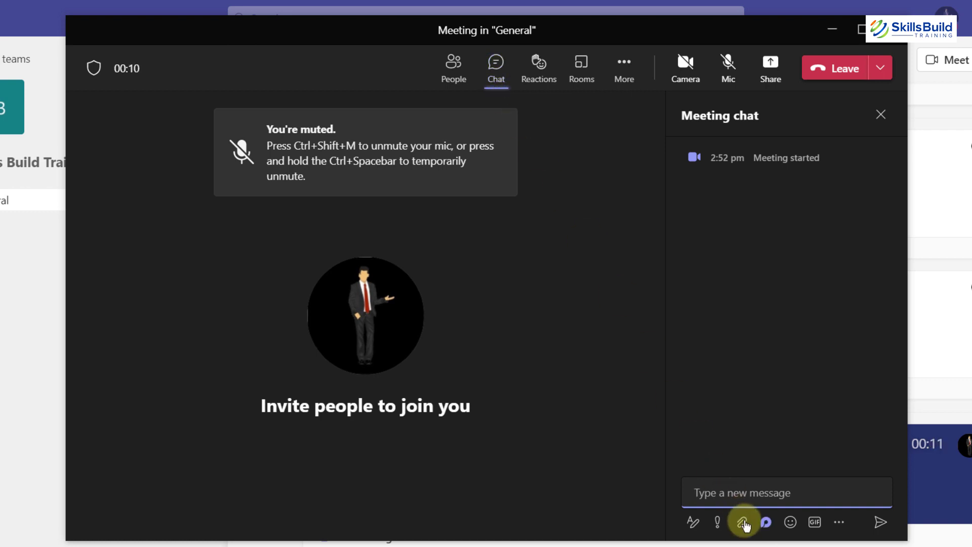
Step: Start a Loop list draft in the meeting chat, discard it, and leave the meeting
click(766, 522)
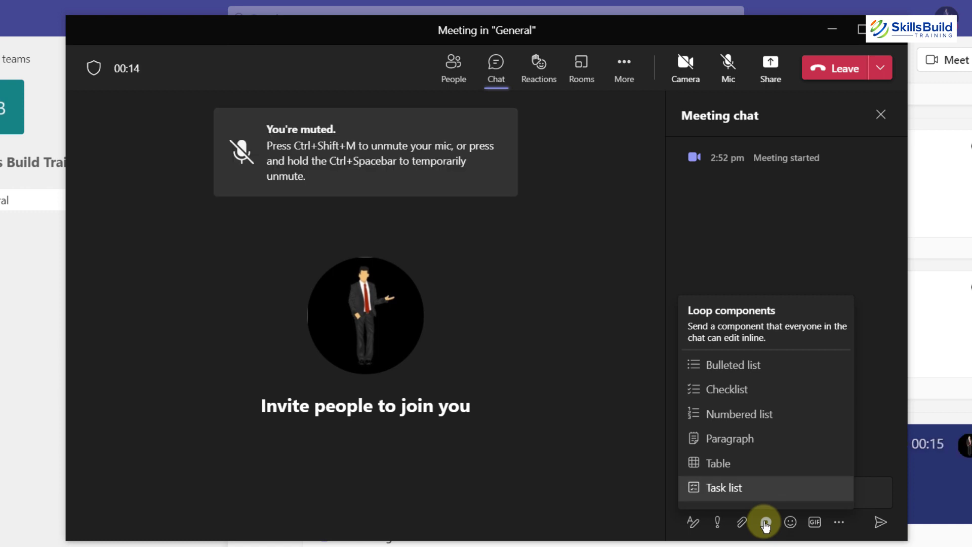
click(753, 373)
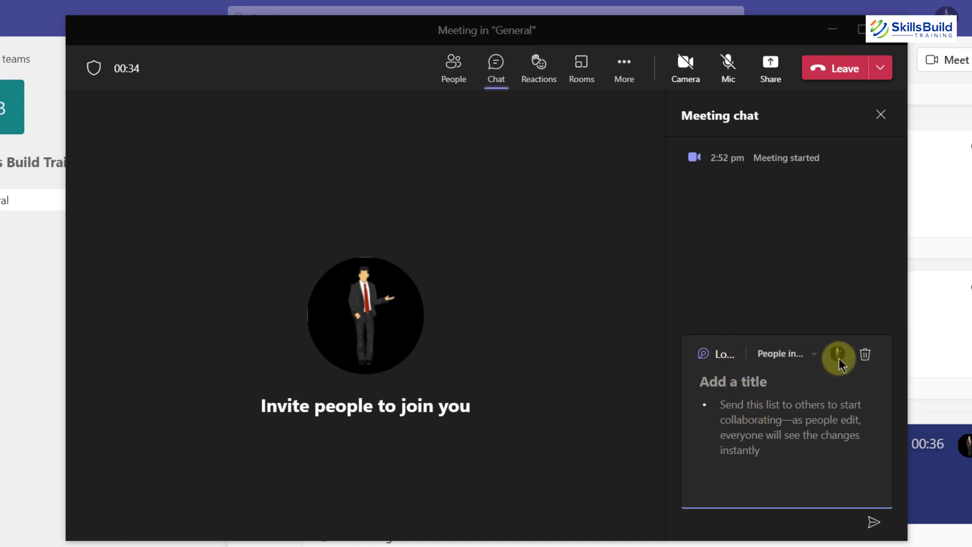
click(865, 357)
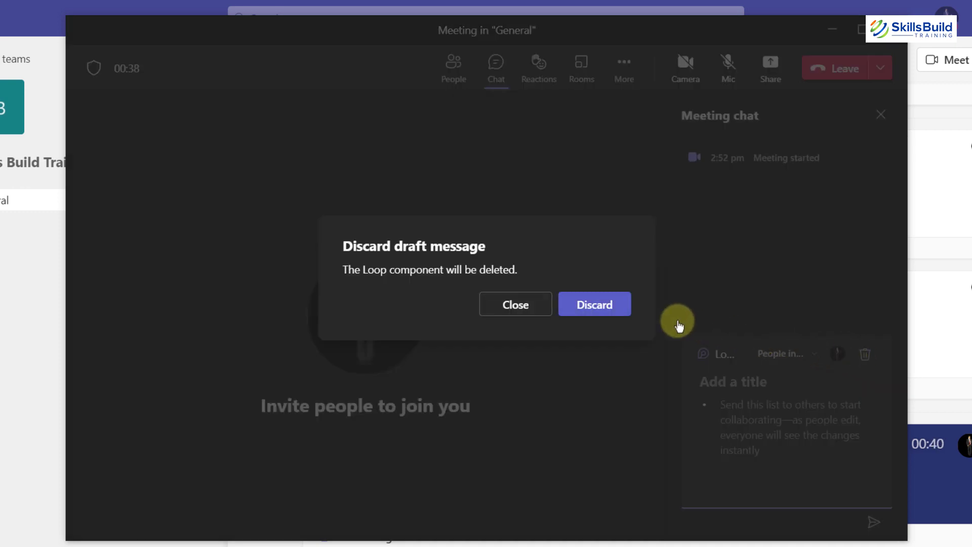
click(591, 306)
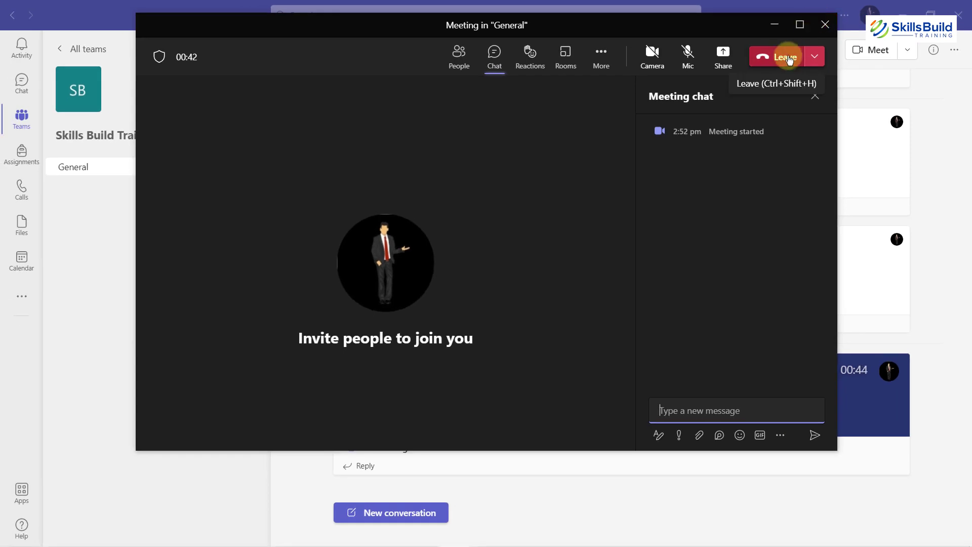
click(786, 58)
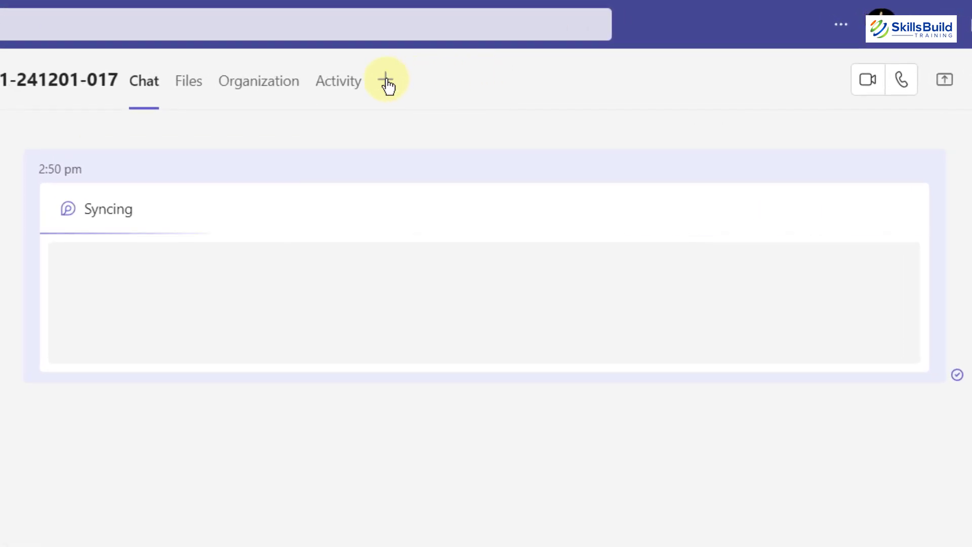
Step: Add a Website tab to the chat using the copied Loop link as its URL
click(386, 81)
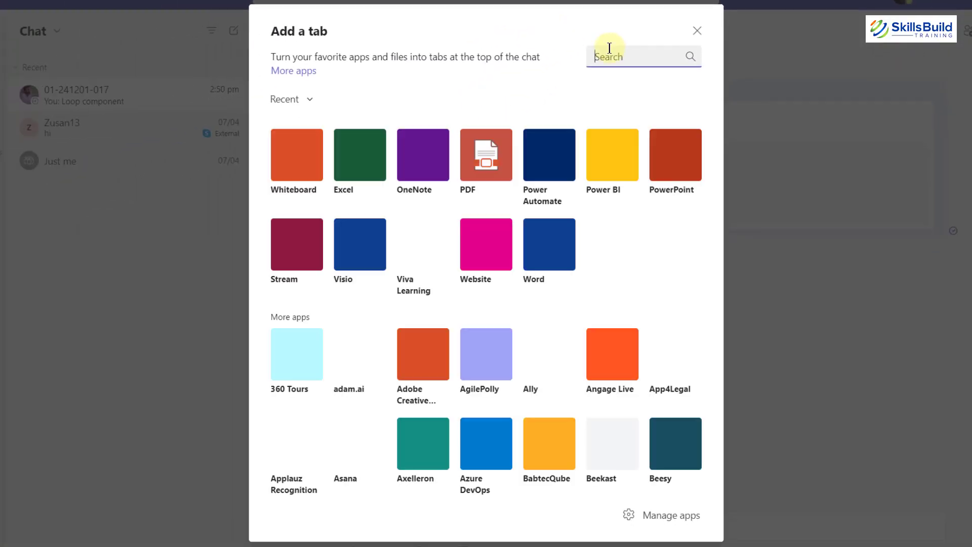
click(481, 245)
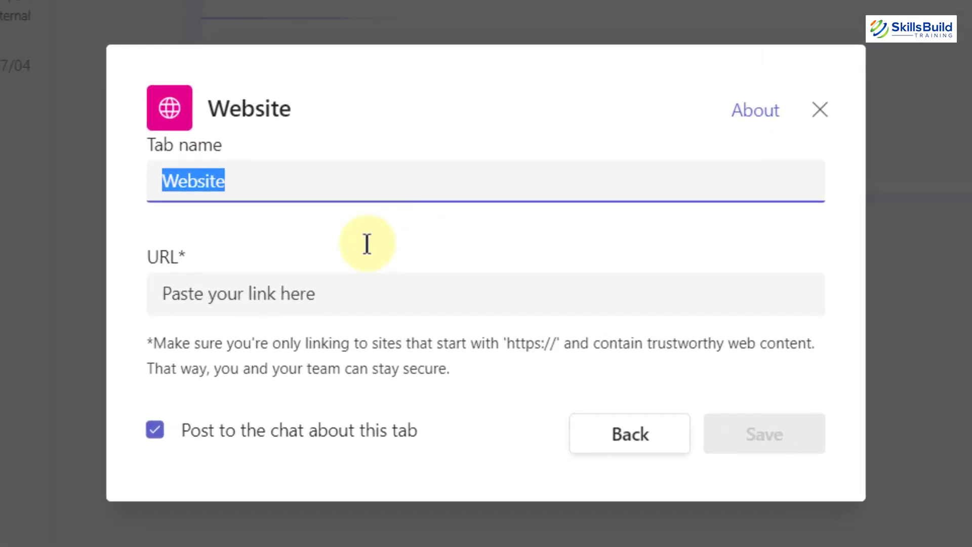
click(229, 281)
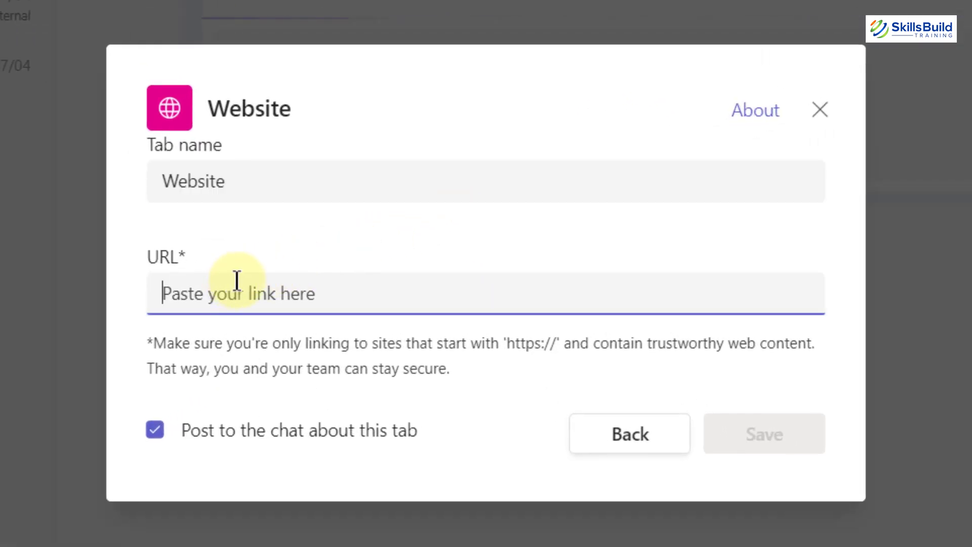
key(ctrl+v)
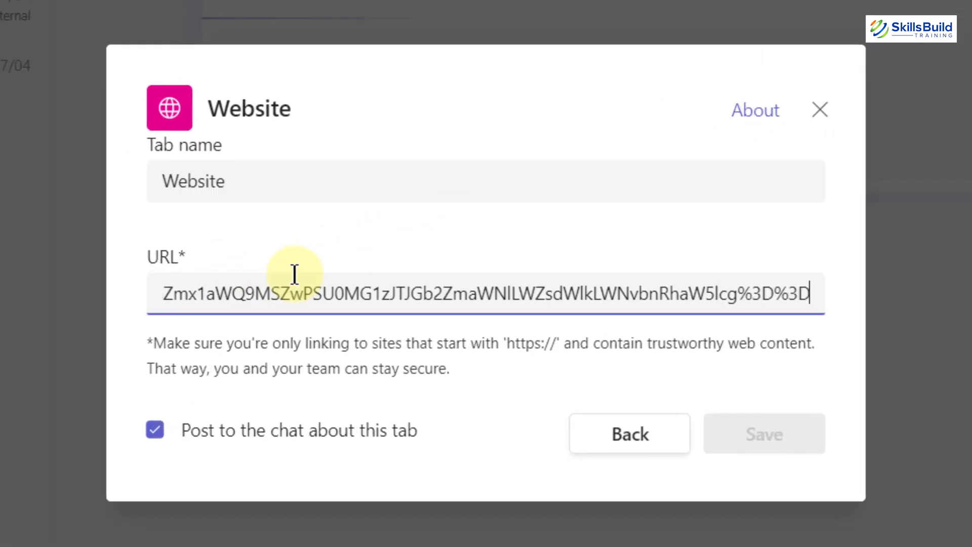
click(742, 447)
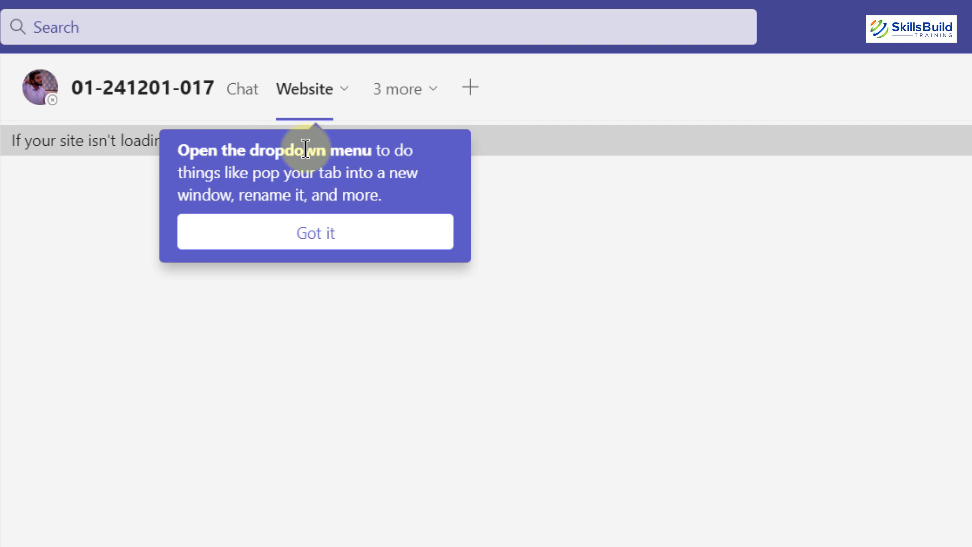
Step: Let the Website tab load the Loop paragraph in Office, then return to the chat's message box
click(346, 93)
click(346, 93)
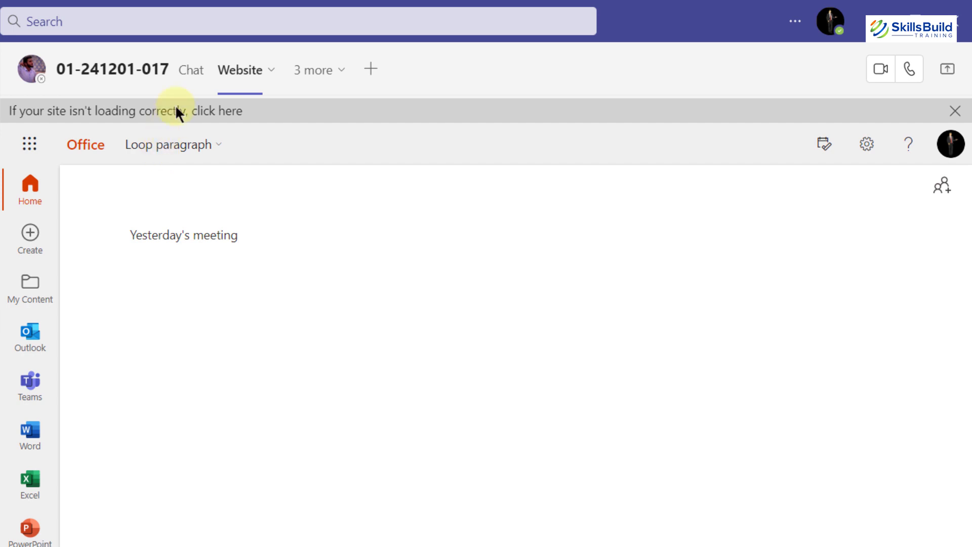
click(191, 74)
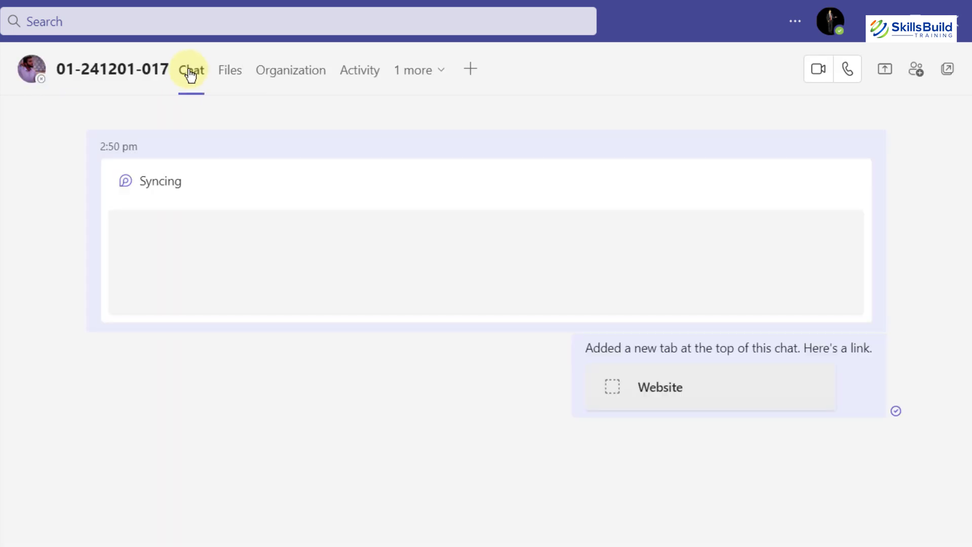
click(147, 496)
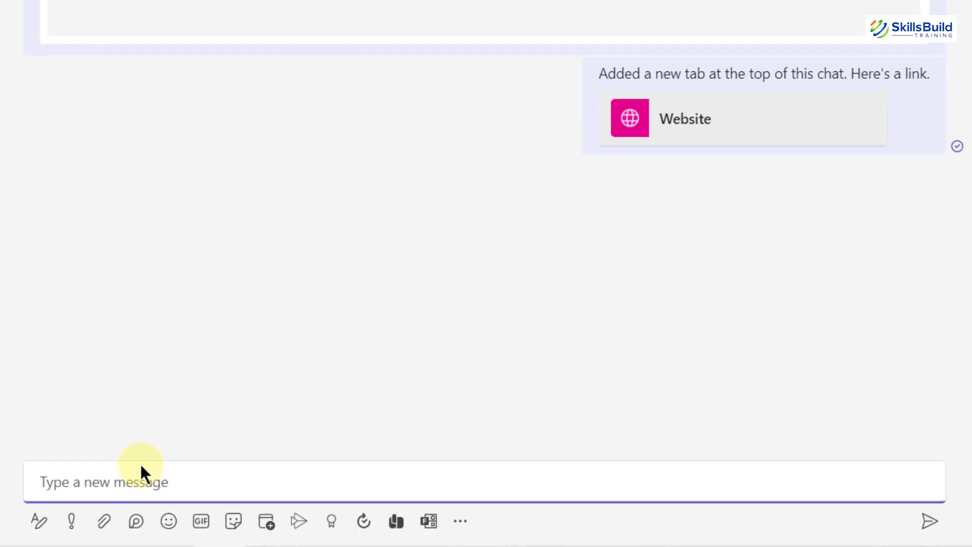
Step: Insert a three-column Loop table into the message and title it 'Experiment'
click(136, 521)
click(139, 458)
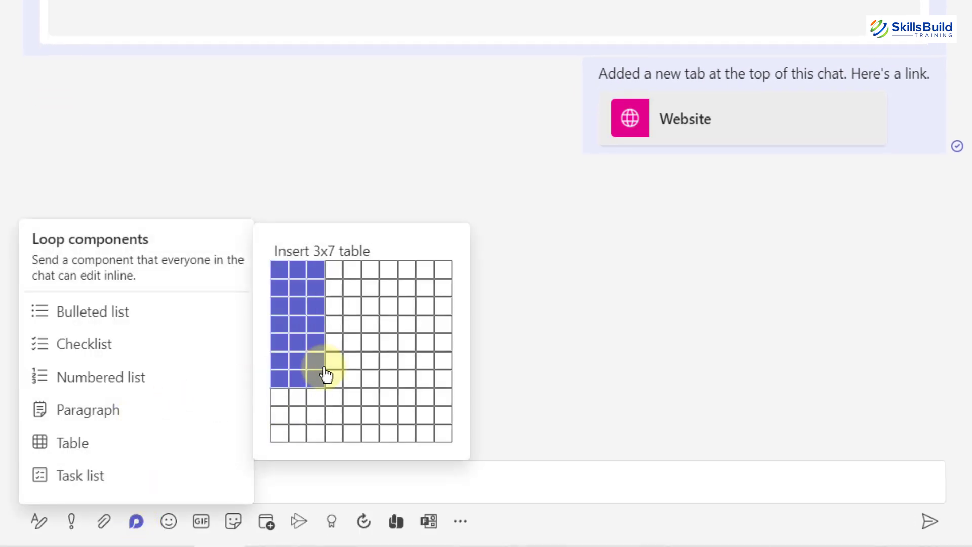
click(323, 368)
text(Experiment)
key(Return)
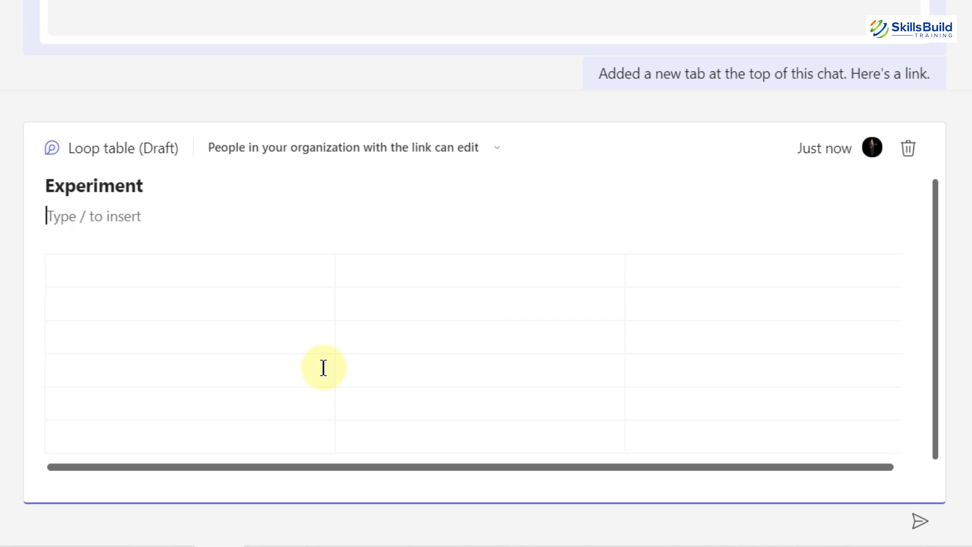
Step: Fill the headers with '1st April', '2nd April' and '3rd April', then send the table
click(118, 269)
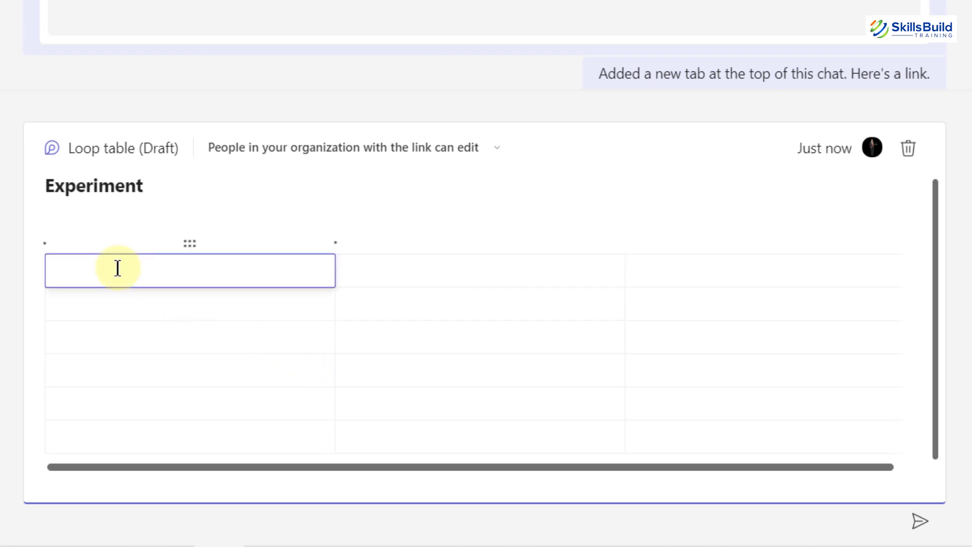
text(1st April)
key(Tab)
text(2)
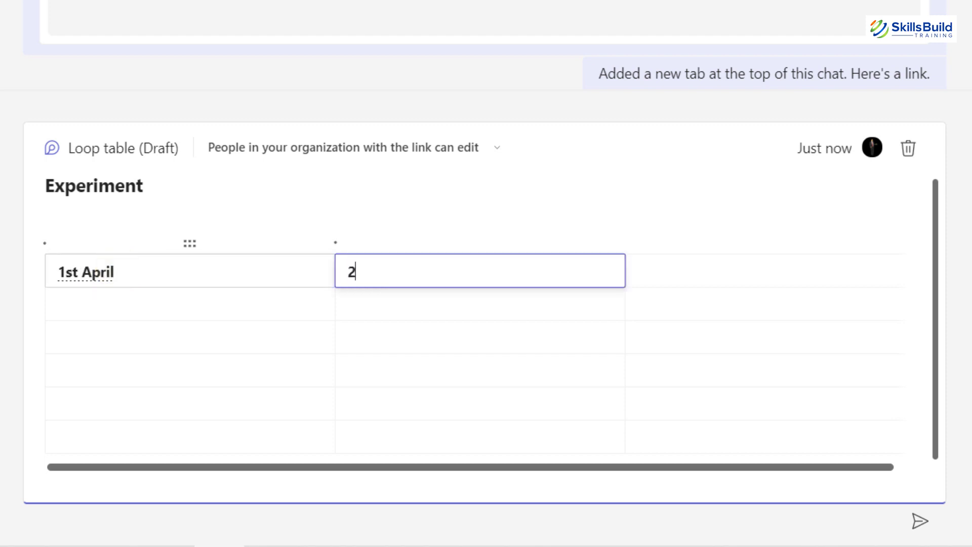
text(nd April)
key(Tab)
text(3rd Apr)
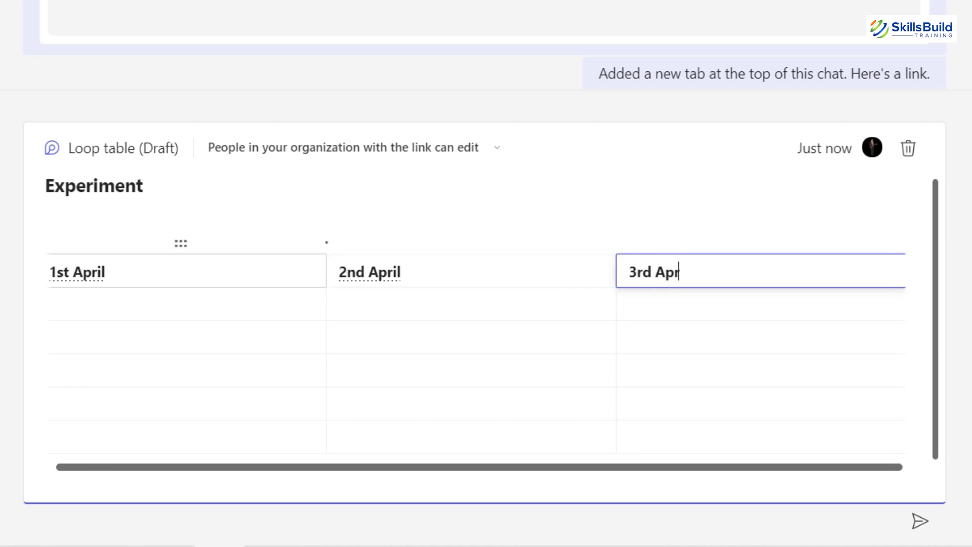
text(il)
key(Escape)
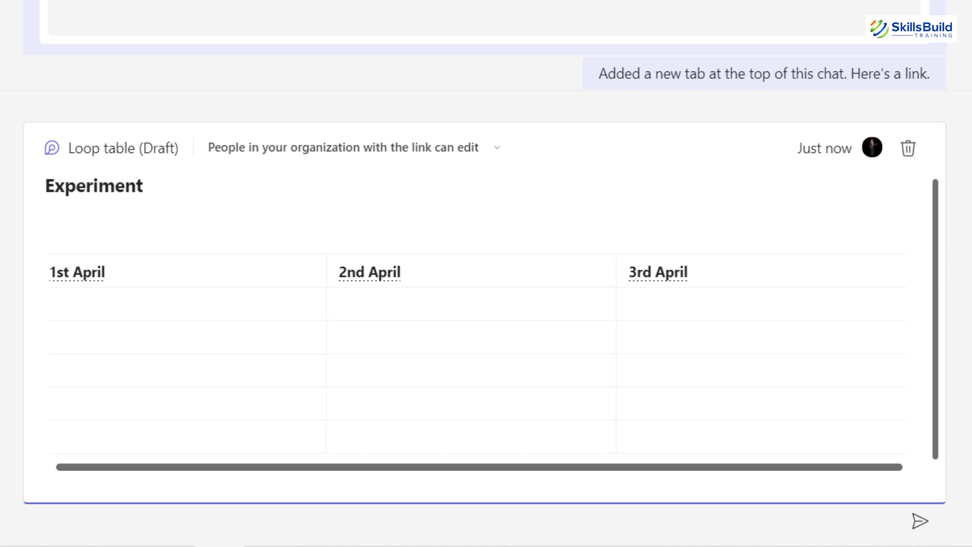
click(919, 520)
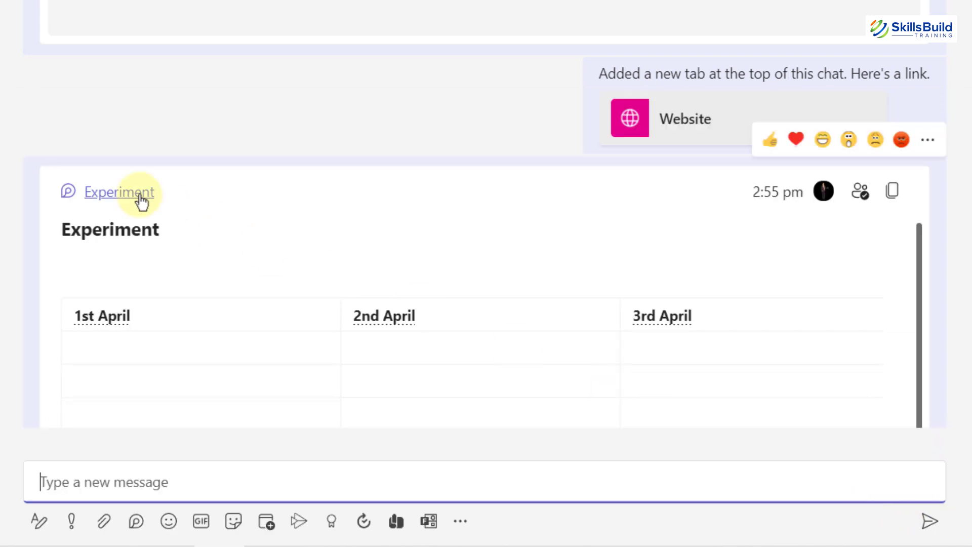
Step: Open the Experiment table in Office on the web, select cells under 1st and 2nd April, then show the Office apps list
click(123, 195)
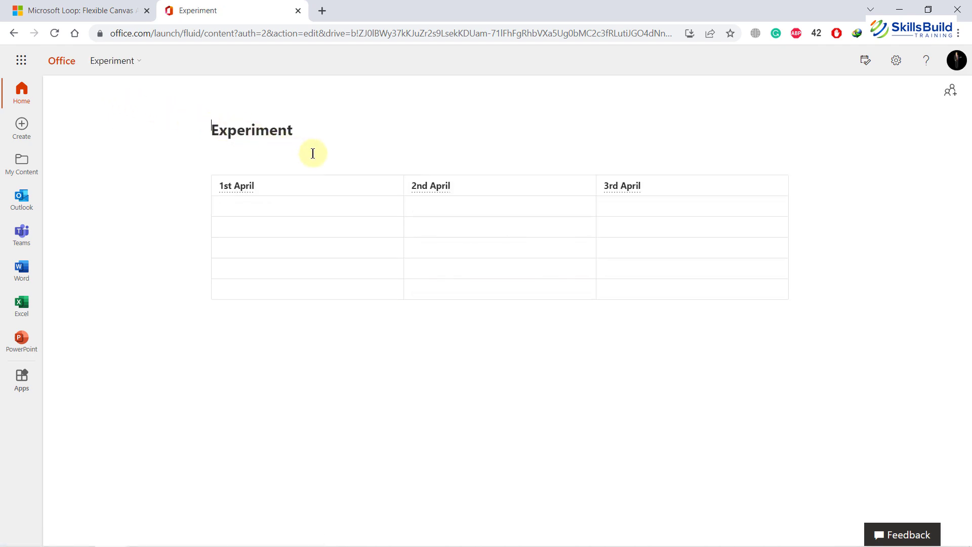
click(308, 181)
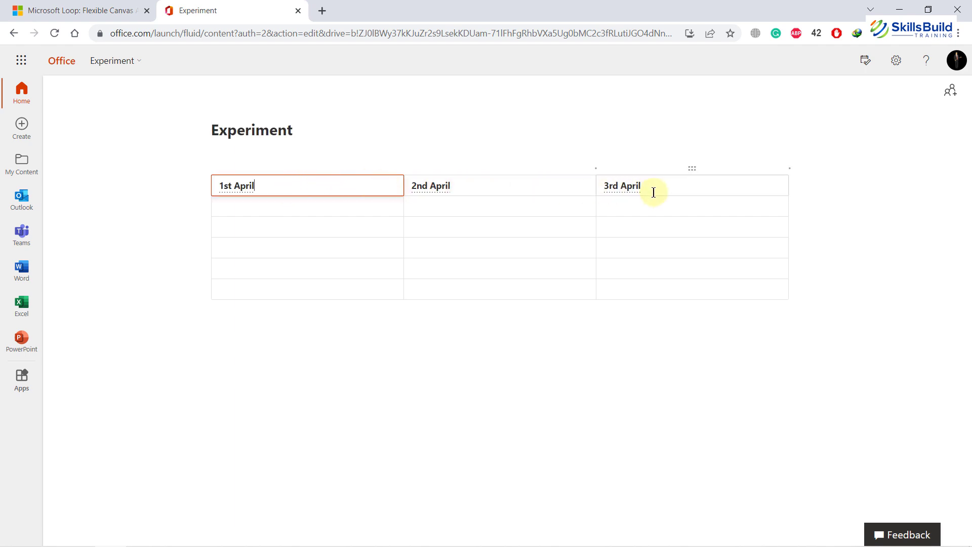
click(268, 208)
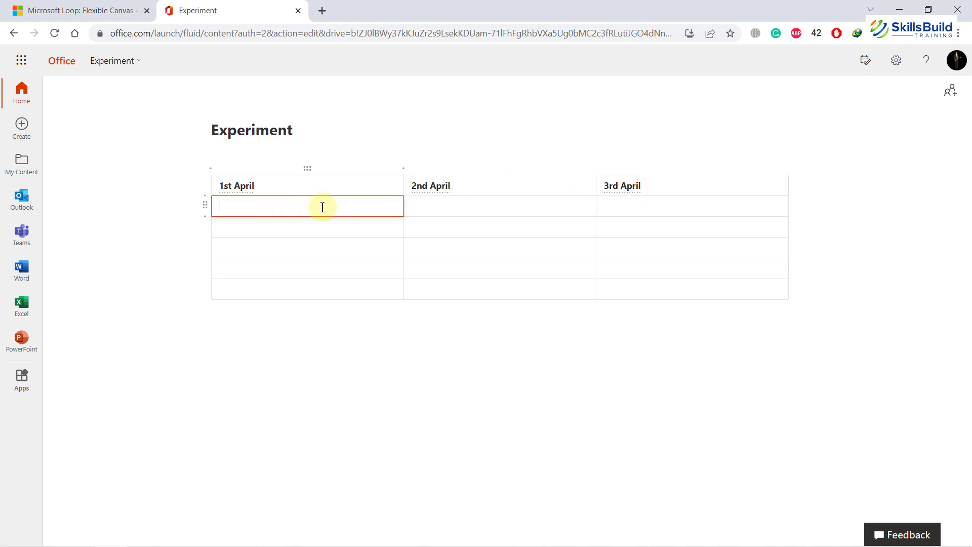
click(505, 208)
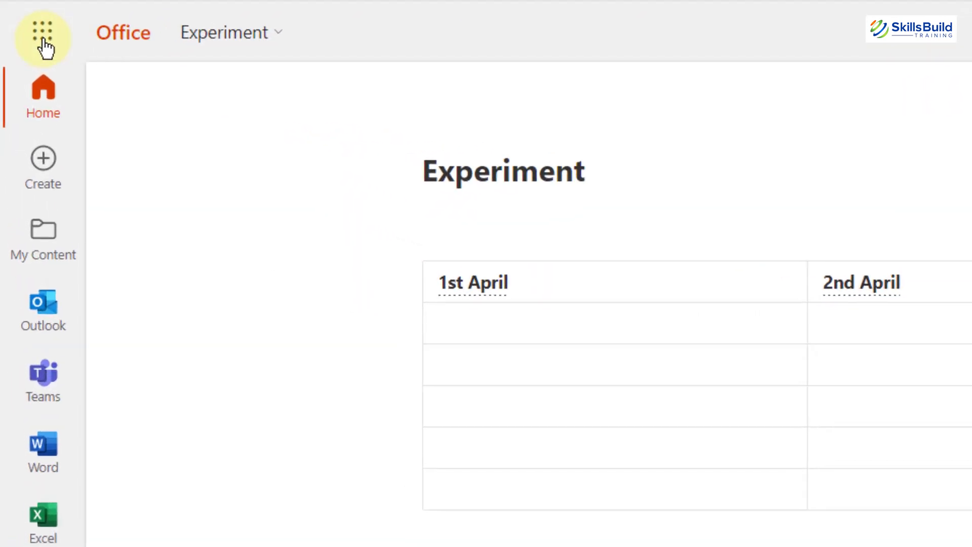
click(44, 41)
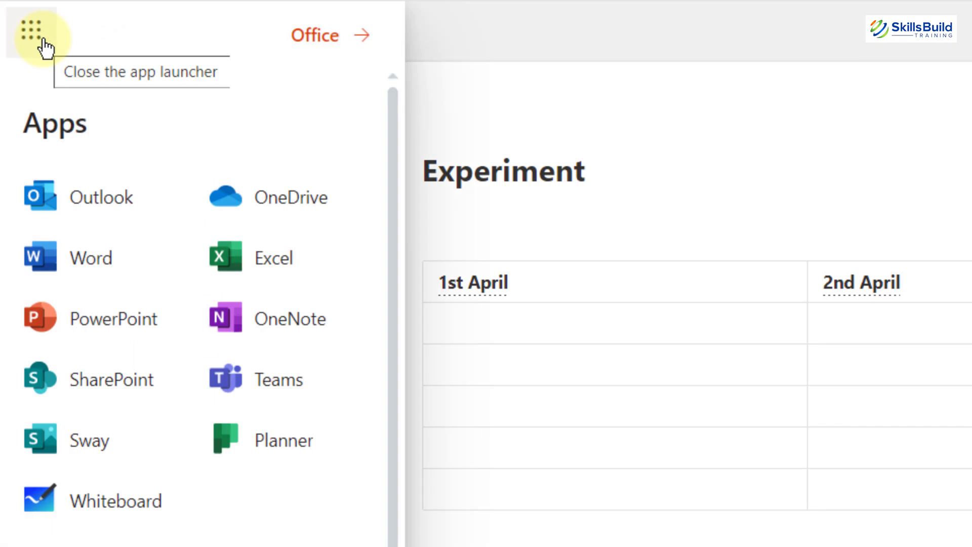
Step: Open OneDrive in a new tab from the Office apps list
click(273, 200)
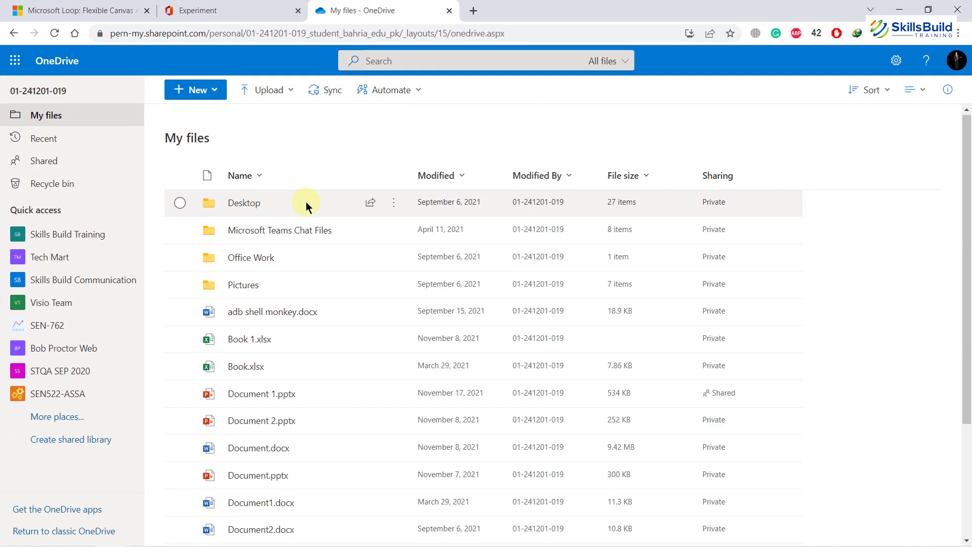
scroll(306, 202, down, 3)
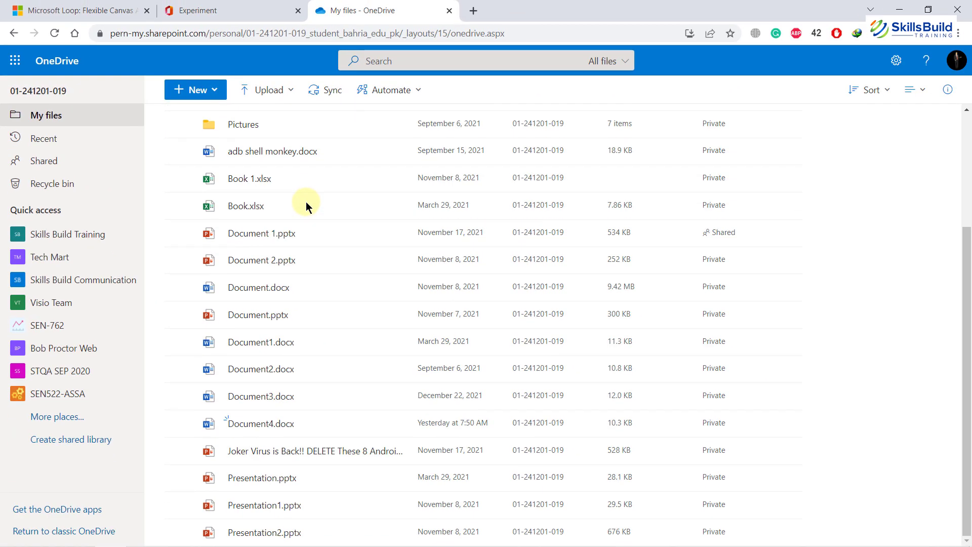
mouse_move(306, 201)
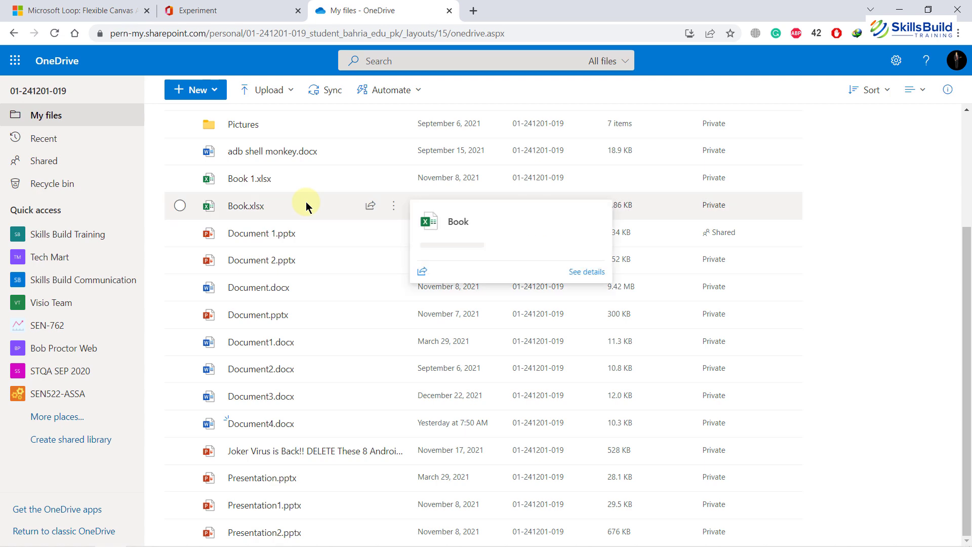
scroll(306, 202, up, 3)
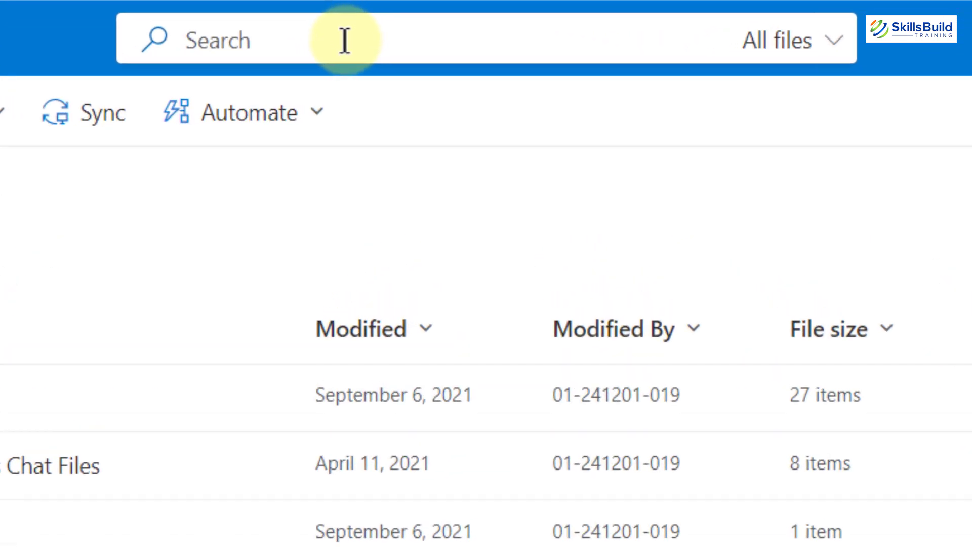
Step: Search OneDrive for 'Experiment' and open Experiment.fluid from the results
click(343, 42)
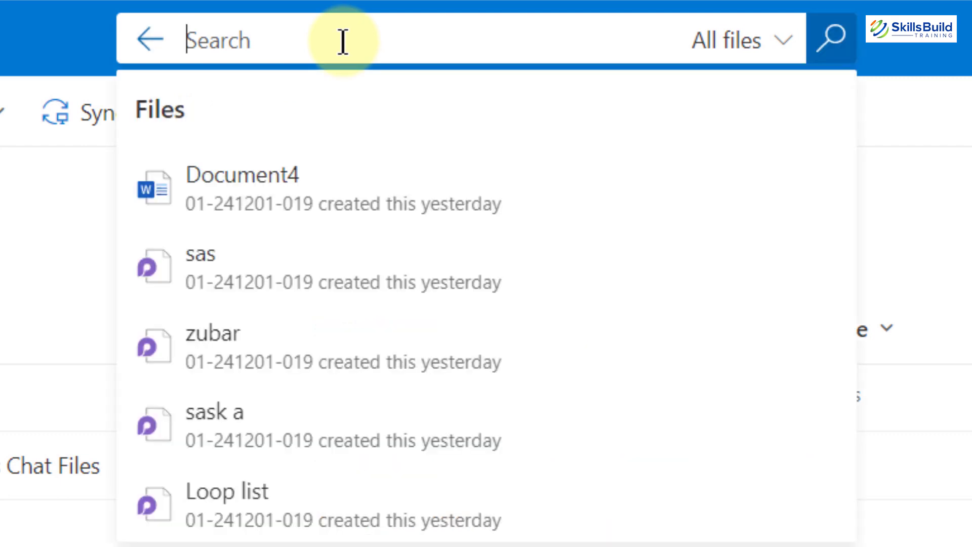
text(Expe)
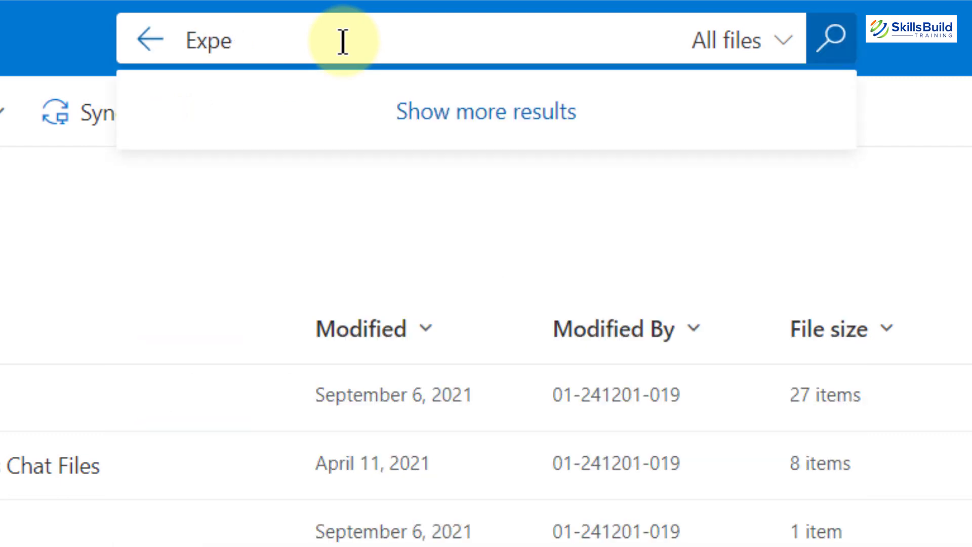
text(riment)
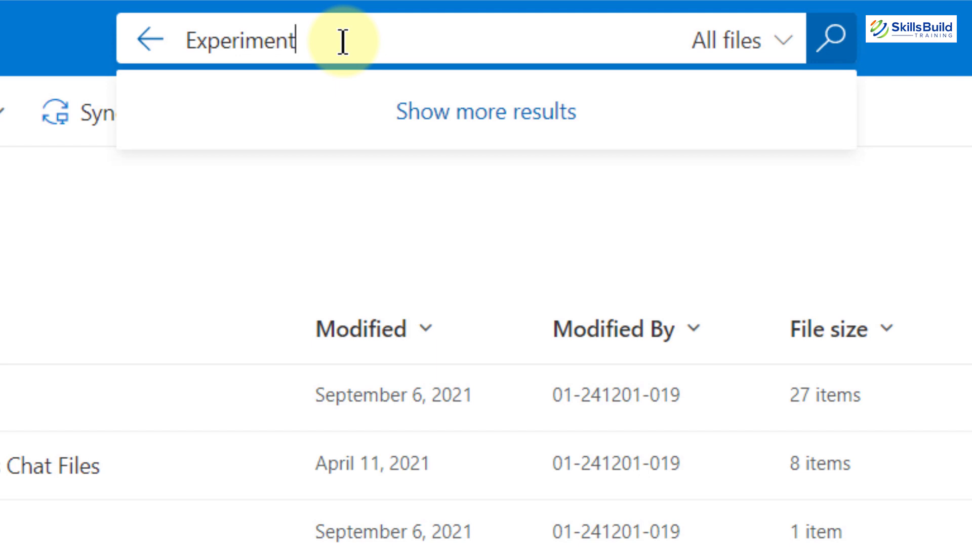
key(Return)
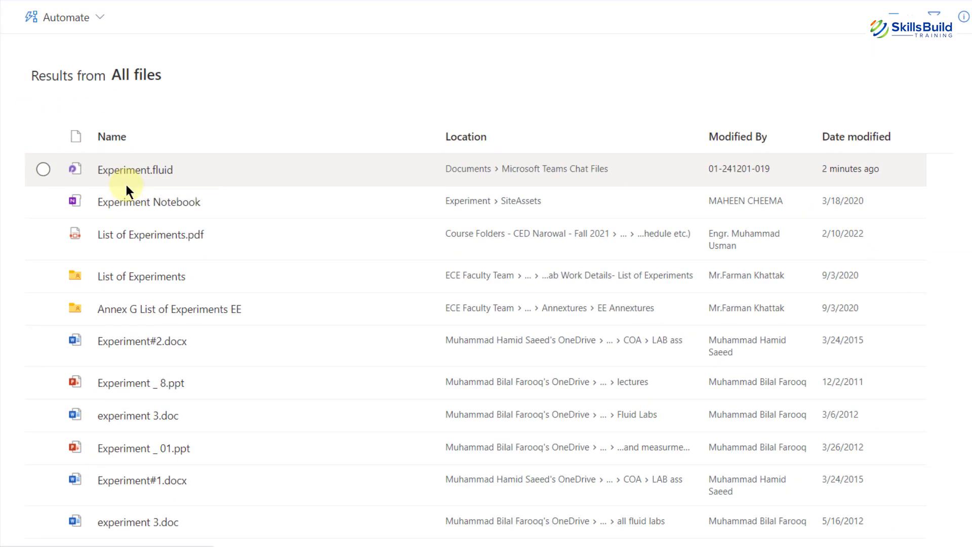
click(158, 176)
click(142, 172)
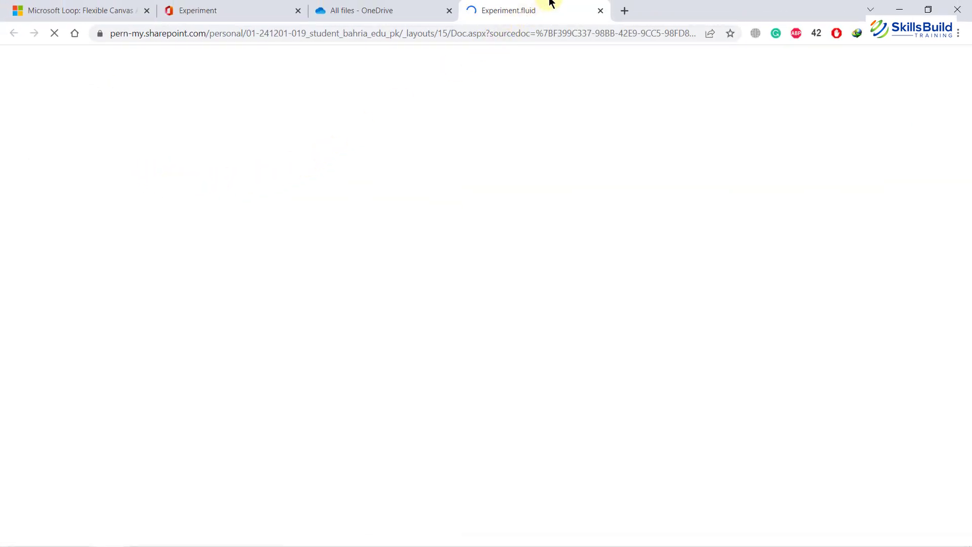